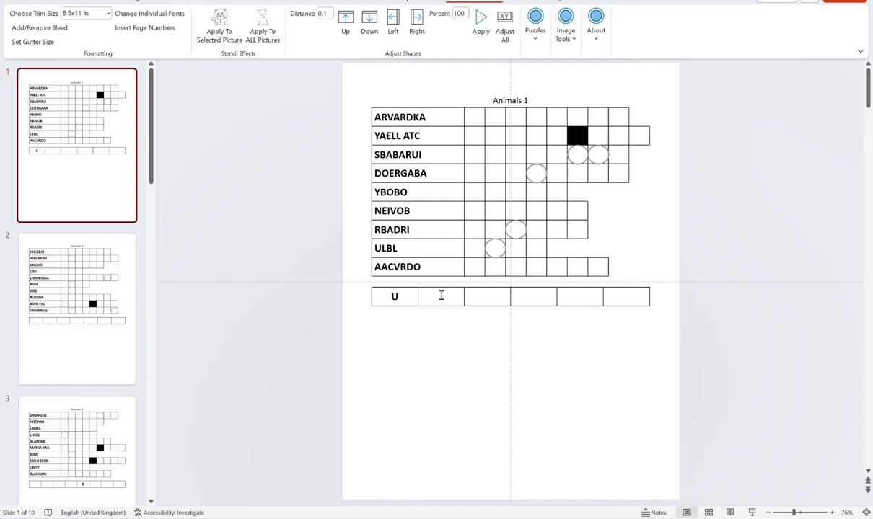
- Select the letter grid on the Animals puzzle slide 1 before clearing the deck
{"action": "left_click", "coordinate": [468, 116]}
{"action": "left_click", "coordinate": [473, 138]}
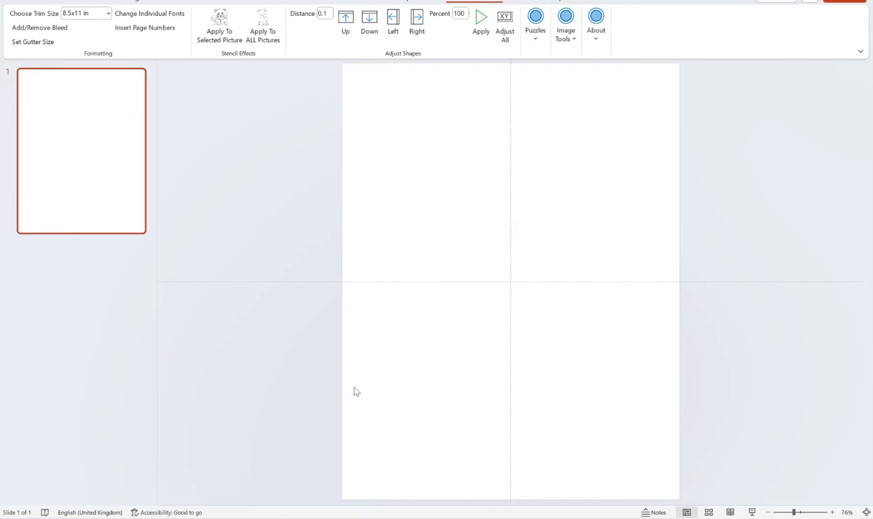
- Open BP Puzzle Generator - Export csv Tool_v2.8 from the 06-07-2023 folder with Excel
{"action": "mouse_move", "coordinate": [342, 516]}
{"action": "left_click", "coordinate": [351, 472]}
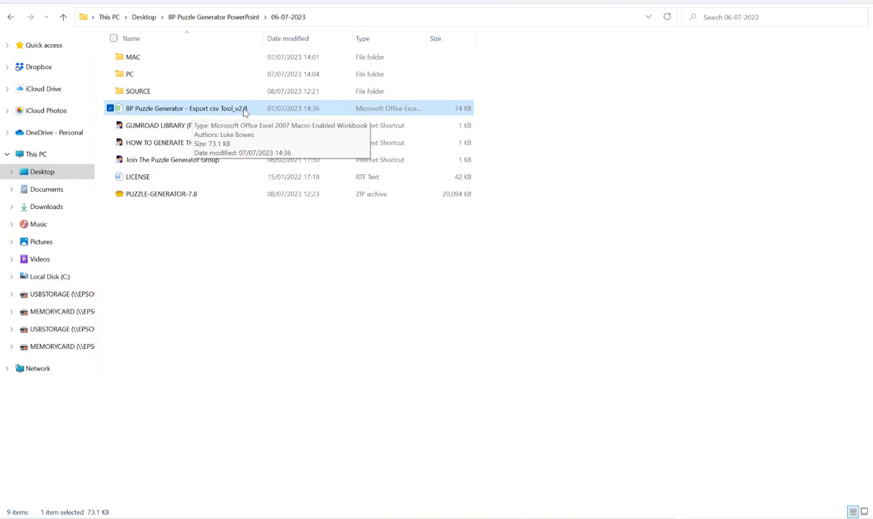
{"action": "right_click", "coordinate": [245, 112]}
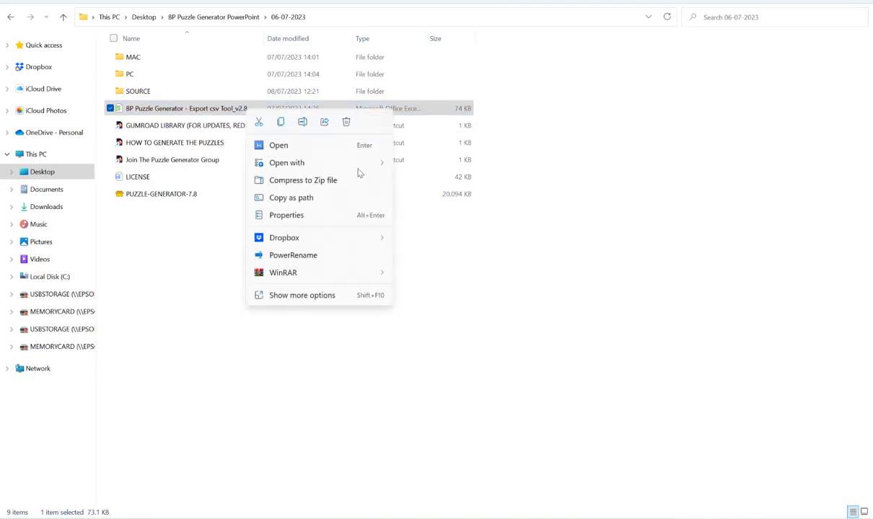
{"action": "mouse_move", "coordinate": [353, 164]}
{"action": "left_click", "coordinate": [426, 167]}
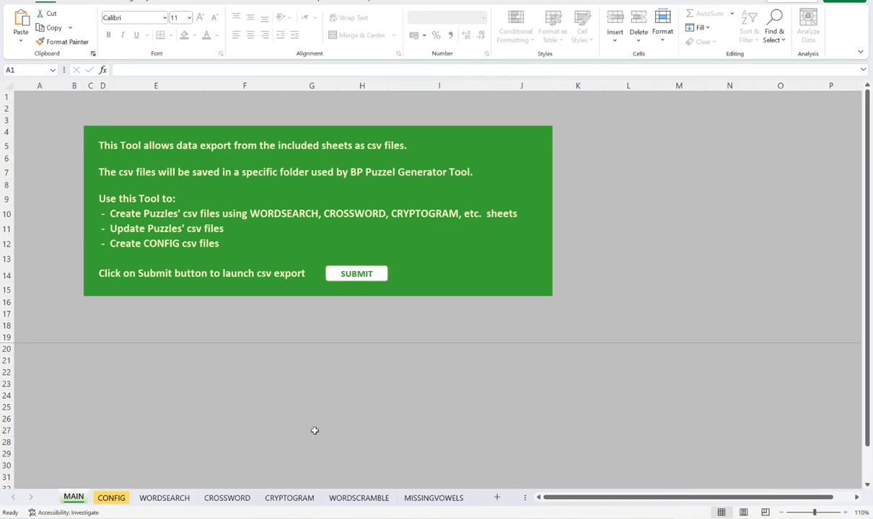
- Switch to the WORDSCRAMBLE sheet and scan its word list
{"action": "left_click", "coordinate": [359, 498]}
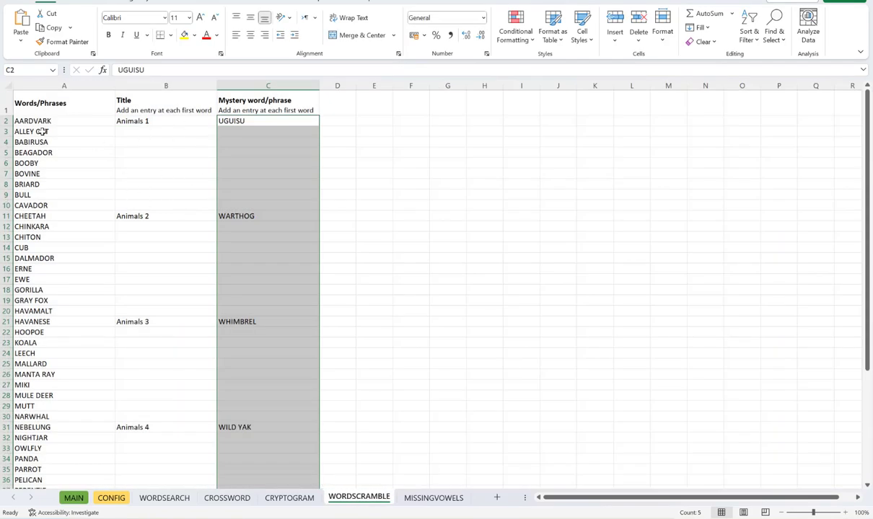
{"action": "scroll", "coordinate": [86, 145], "scroll_direction": "down", "scroll_amount": 4}
{"action": "scroll", "coordinate": [86, 144], "scroll_direction": "up", "scroll_amount": 4}
- Review the Words/Phrases, Title and Mystery word columns, from AARDVARK under Animals 1
{"action": "left_click", "coordinate": [87, 105]}
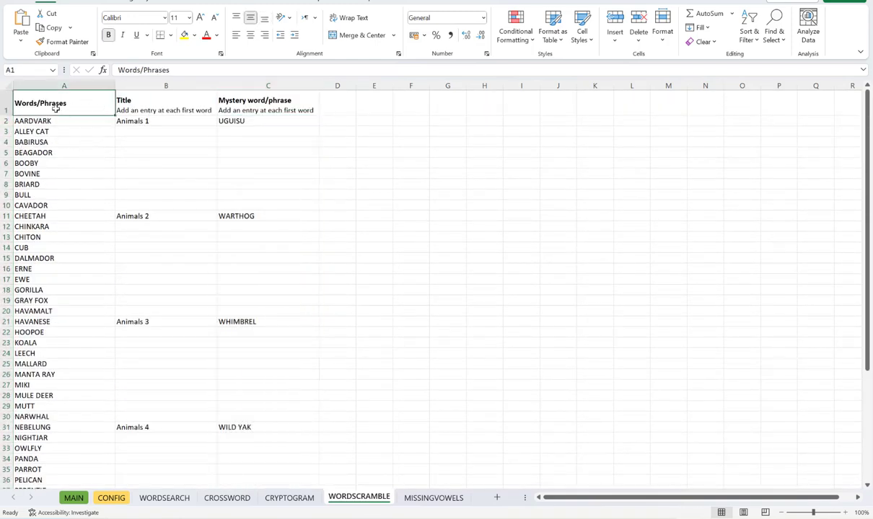
{"action": "left_click", "coordinate": [140, 95]}
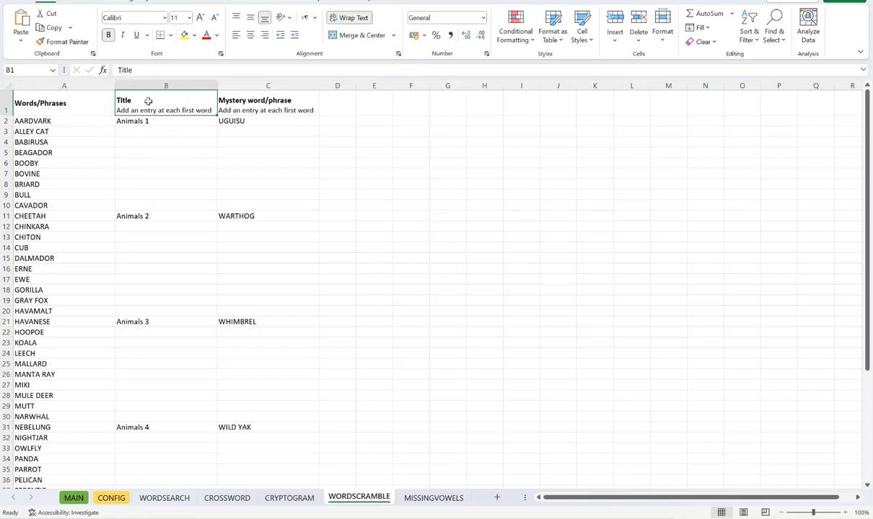
{"action": "left_click", "coordinate": [257, 103]}
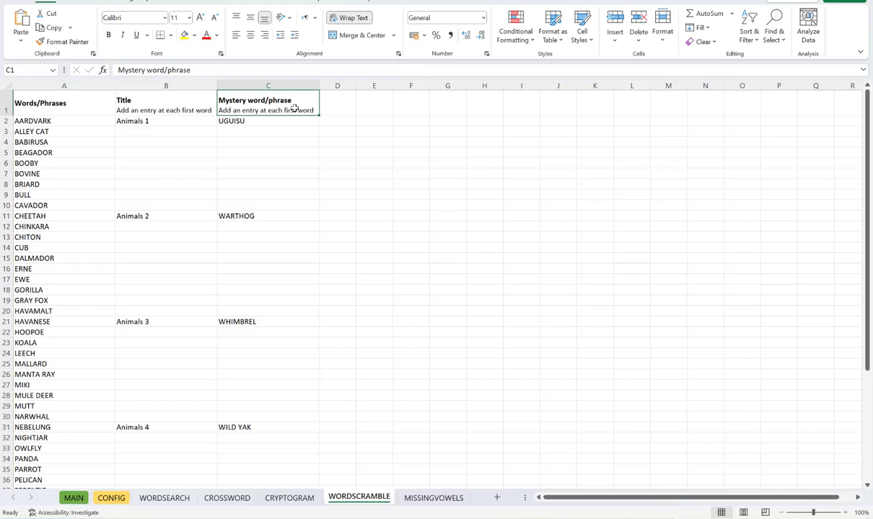
{"action": "left_click", "coordinate": [47, 103]}
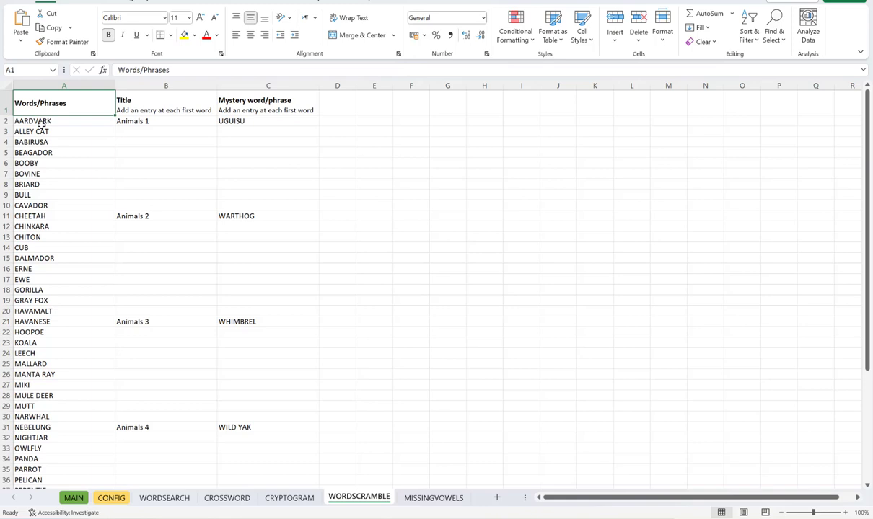
{"action": "left_click", "coordinate": [41, 123]}
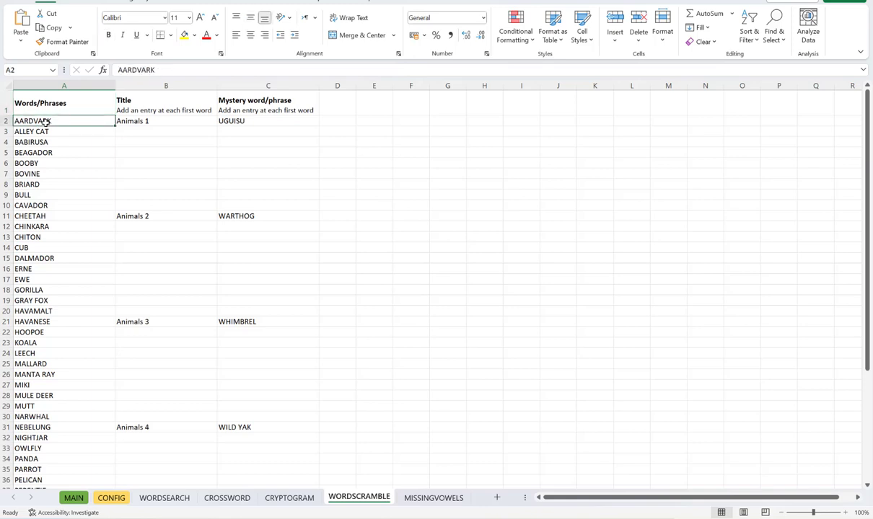
{"action": "left_click", "coordinate": [147, 98]}
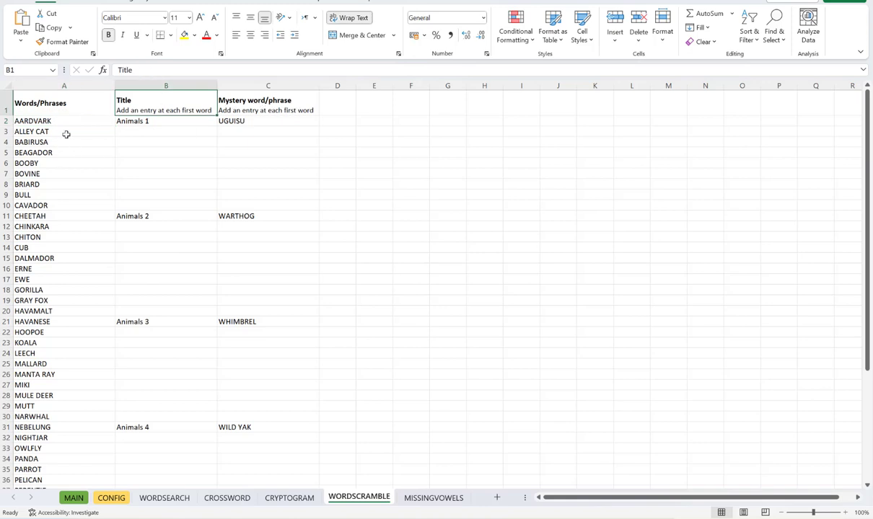
{"action": "left_click", "coordinate": [43, 121]}
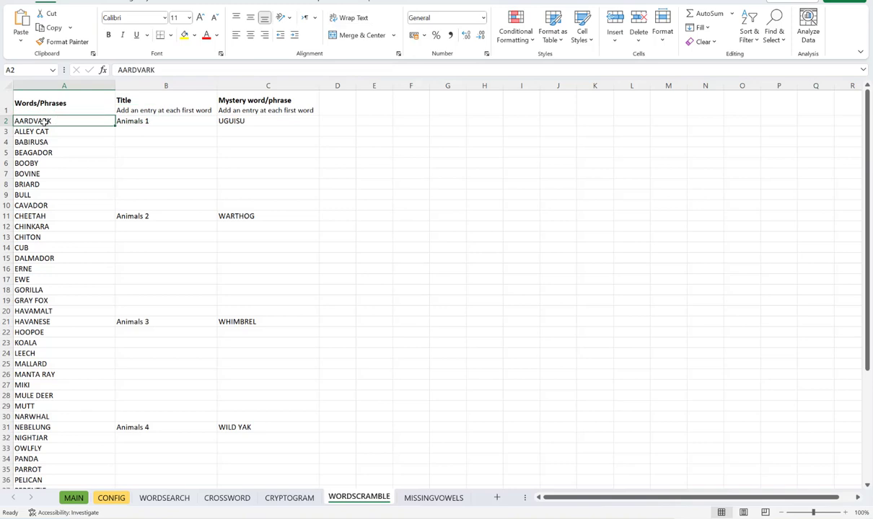
{"action": "left_click", "coordinate": [150, 120]}
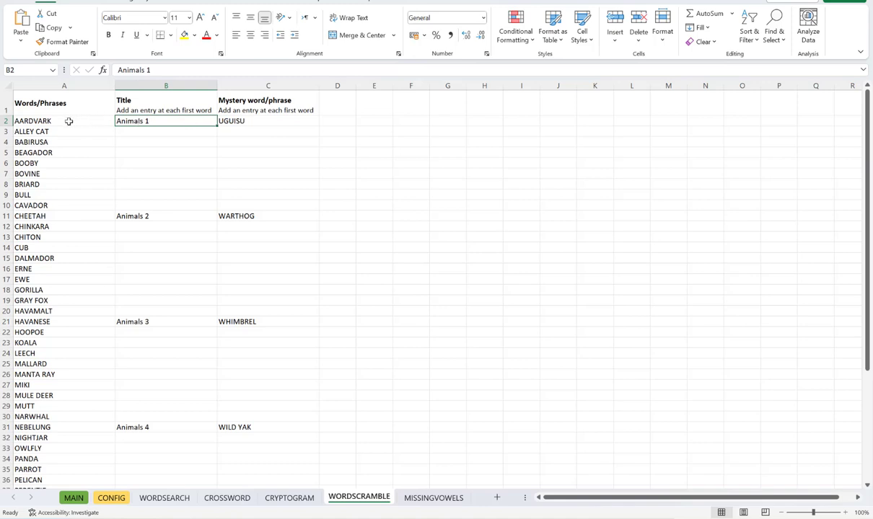
{"action": "left_click_drag", "start_coordinate": [68, 121], "coordinate": [309, 207]}
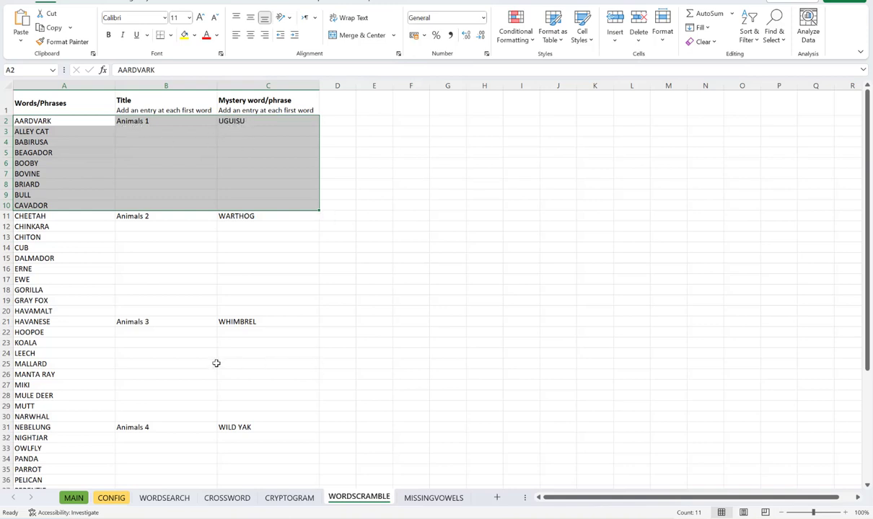
{"action": "left_click_drag", "start_coordinate": [50, 216], "coordinate": [238, 311]}
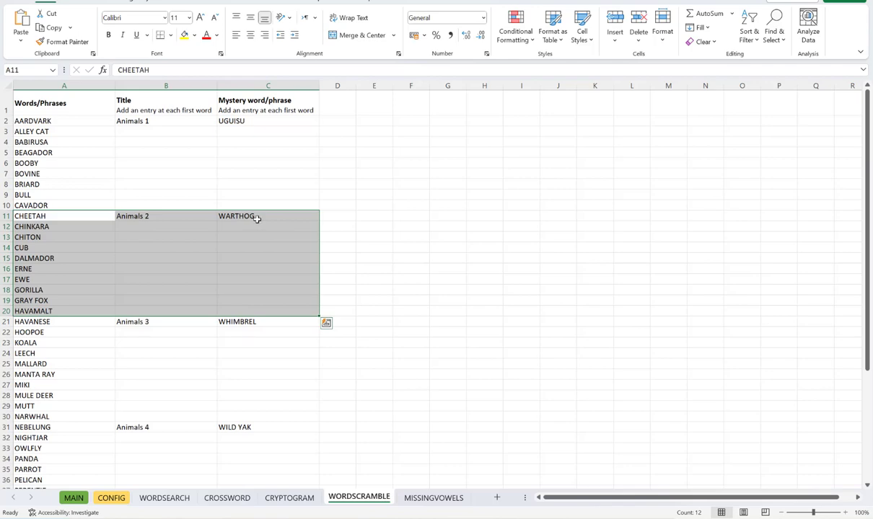
{"action": "scroll", "coordinate": [256, 219], "scroll_direction": "down", "scroll_amount": 2}
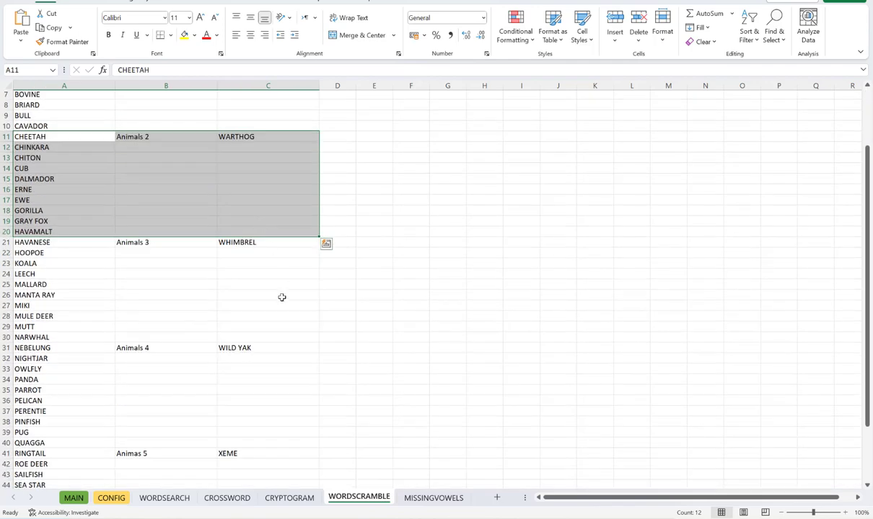
{"action": "scroll", "coordinate": [282, 297], "scroll_direction": "down", "scroll_amount": 4}
{"action": "scroll", "coordinate": [282, 298], "scroll_direction": "up", "scroll_amount": 6}
{"action": "key", "text": "ctrl+z"}
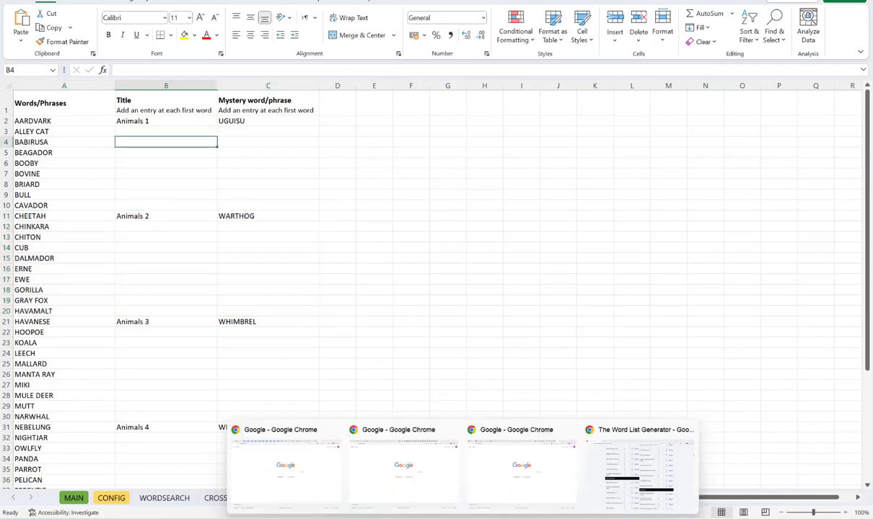
- Enable Return Max on The Word List Generator page
{"action": "left_click", "coordinate": [607, 470]}
{"action": "scroll", "coordinate": [335, 182], "scroll_direction": "up", "scroll_amount": 20}
{"action": "left_click", "coordinate": [381, 107]}
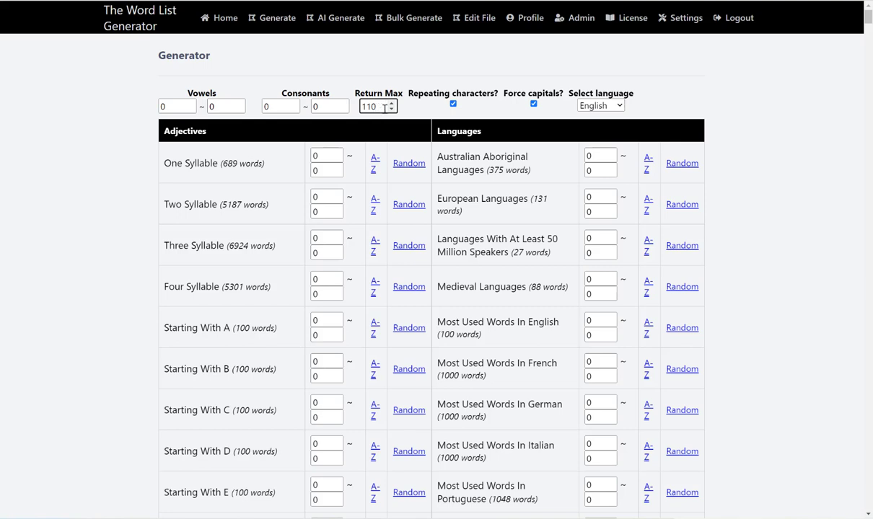
- Set Animals - General to 10 words and download a random list
{"action": "scroll", "coordinate": [322, 119], "scroll_direction": "down", "scroll_amount": 2}
{"action": "scroll", "coordinate": [322, 119], "scroll_direction": "down", "scroll_amount": 20}
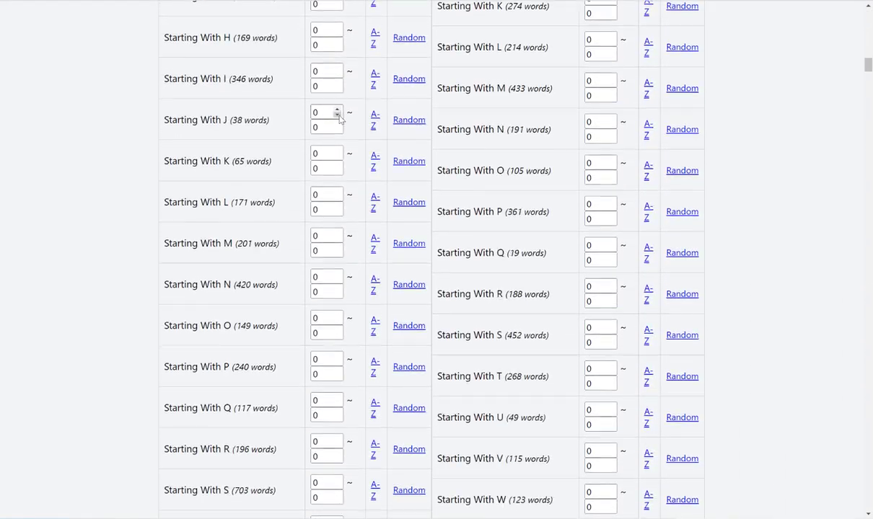
{"action": "scroll", "coordinate": [340, 119], "scroll_direction": "down", "scroll_amount": 20}
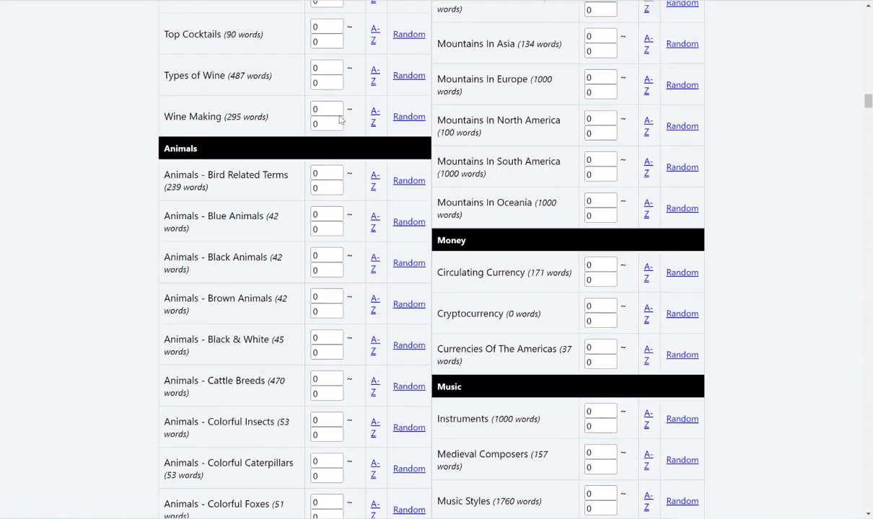
{"action": "scroll", "coordinate": [321, 119], "scroll_direction": "down", "scroll_amount": 5}
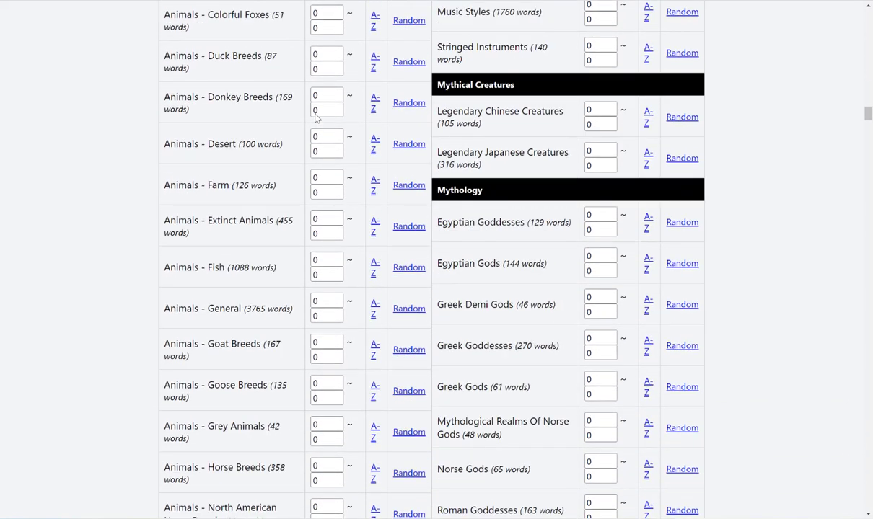
{"action": "scroll", "coordinate": [316, 116], "scroll_direction": "down", "scroll_amount": 2}
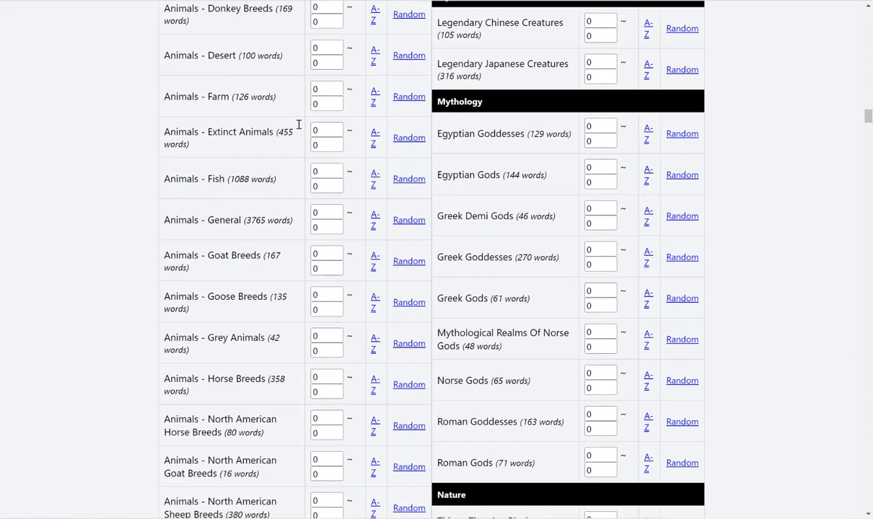
{"action": "double_click", "coordinate": [325, 228]}
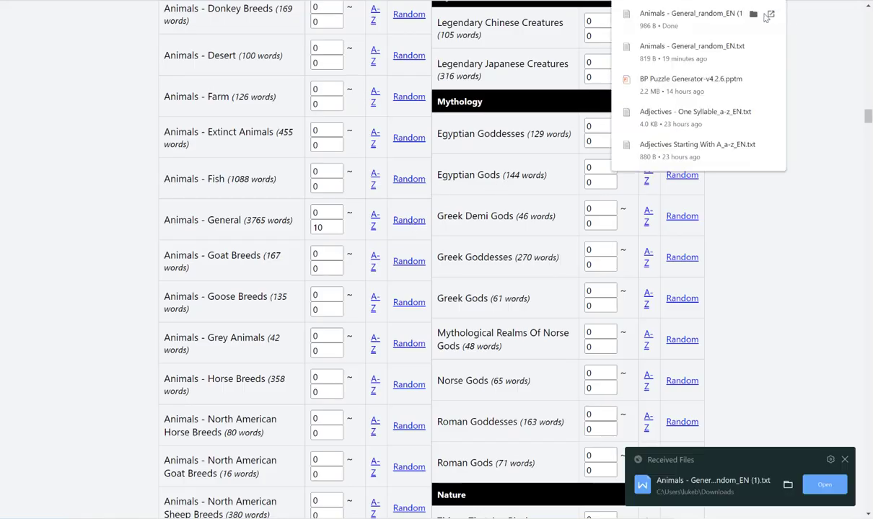
- Open the downloaded Animals - General txt file in Notepad and select names from Lamprey down
{"action": "left_click", "coordinate": [693, 20]}
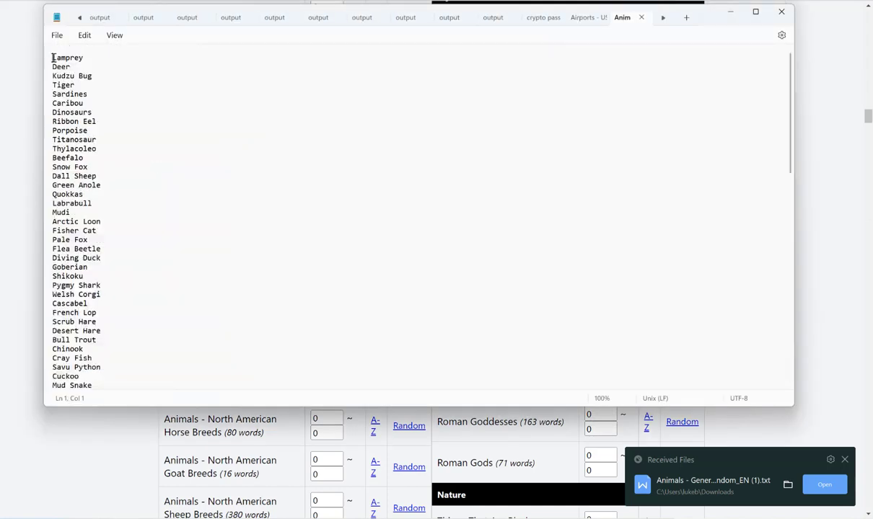
{"action": "left_click_drag", "start_coordinate": [53, 58], "coordinate": [143, 289]}
{"action": "scroll", "coordinate": [95, 80], "scroll_direction": "down", "scroll_amount": 20}
{"action": "scroll", "coordinate": [112, 142], "scroll_direction": "down", "scroll_amount": 4}
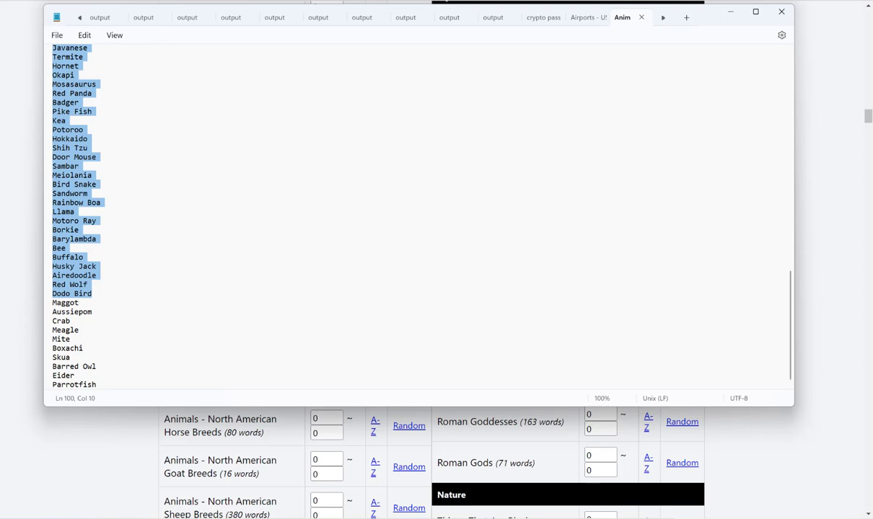
- Paste the new animal names over the word list starting at AARDVARK's cell
{"action": "mouse_move", "coordinate": [652, 505]}
{"action": "left_click", "coordinate": [629, 456]}
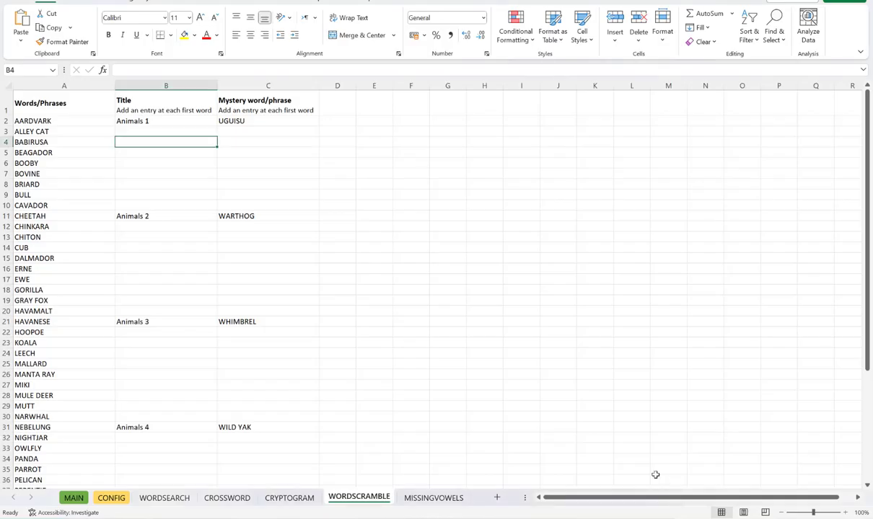
{"action": "left_click", "coordinate": [70, 121]}
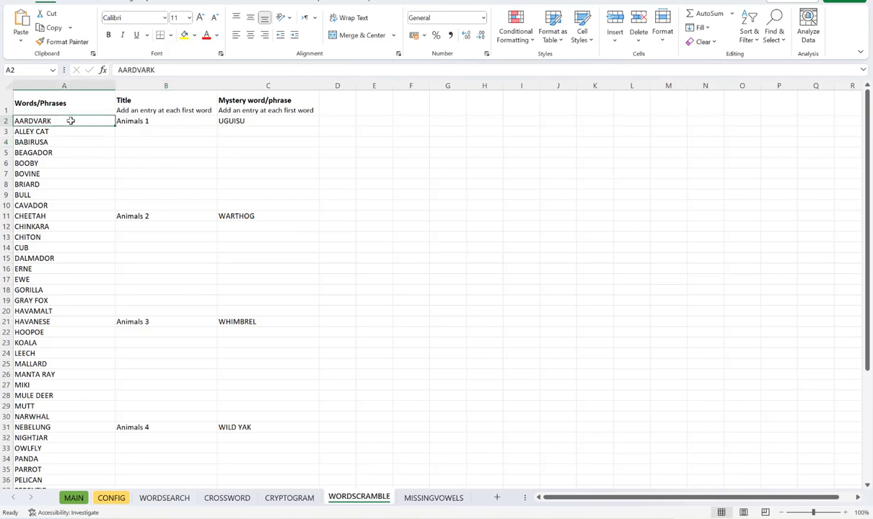
{"action": "key", "text": "ctrl+v"}
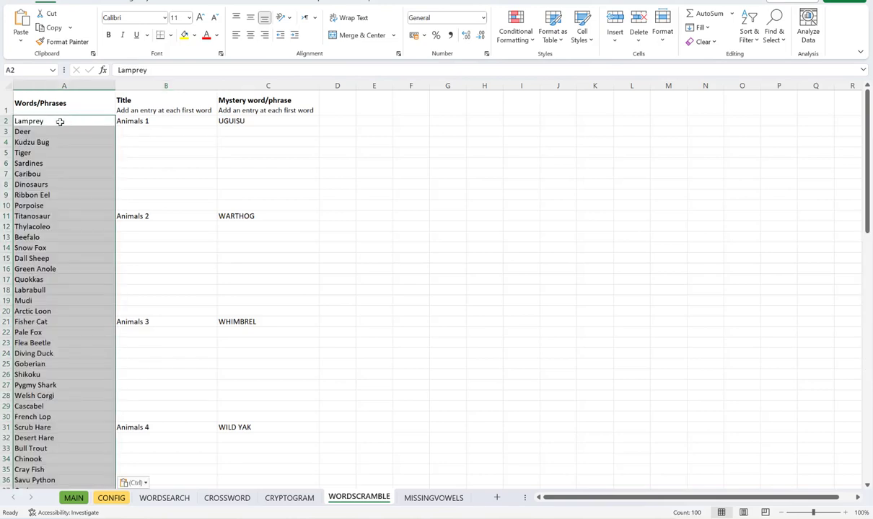
{"action": "left_click", "coordinate": [104, 121]}
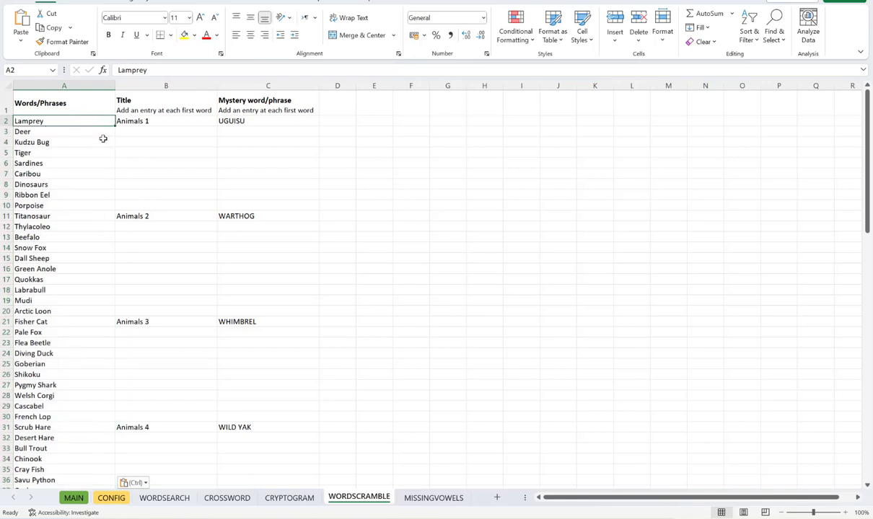
{"action": "key", "text": "Down"}
{"action": "key", "text": "Down"}
{"action": "key", "text": "Down"}
{"action": "key", "text": "Down"}
{"action": "key", "text": "Down"}
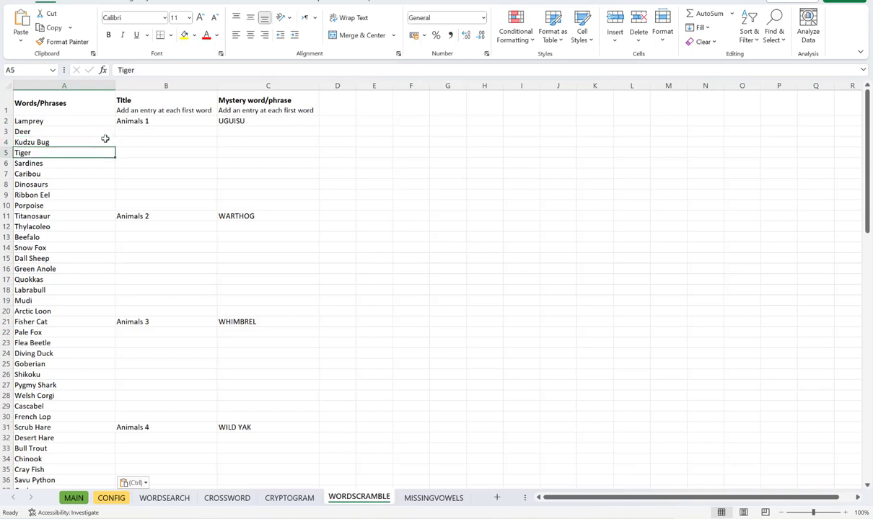
{"action": "key", "text": "Down"}
{"action": "key", "text": "Down"}
{"action": "key", "text": "Down"}
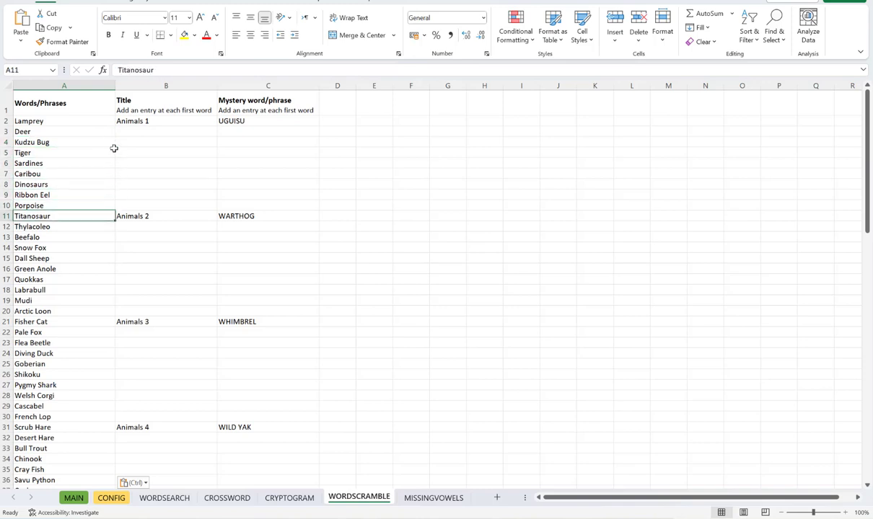
- Remove the old Animals 2 title and WARTHOG; enter Animals 2 in B12, Animals 3 in B22
{"action": "left_click", "coordinate": [146, 215]}
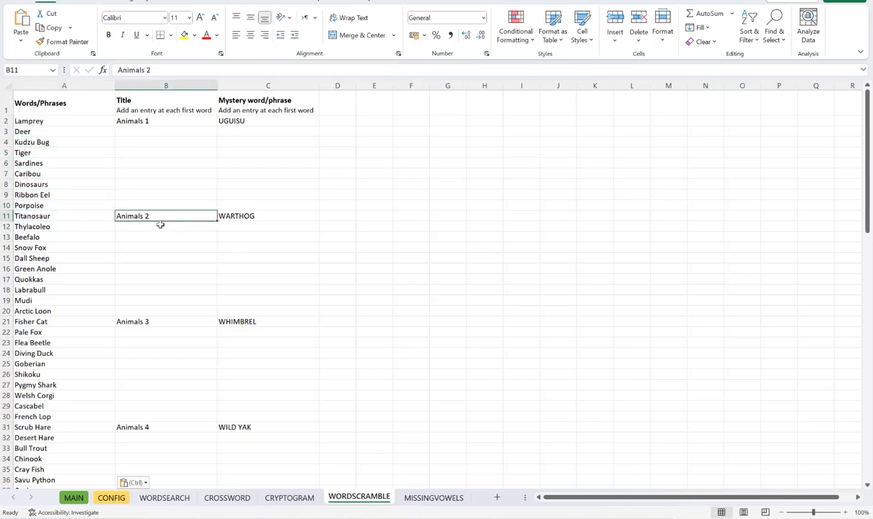
{"action": "key", "text": "Delete"}
{"action": "left_click", "coordinate": [234, 219]}
{"action": "key", "text": "Delete"}
{"action": "left_click", "coordinate": [178, 226]}
{"action": "type", "text": "Ani"}
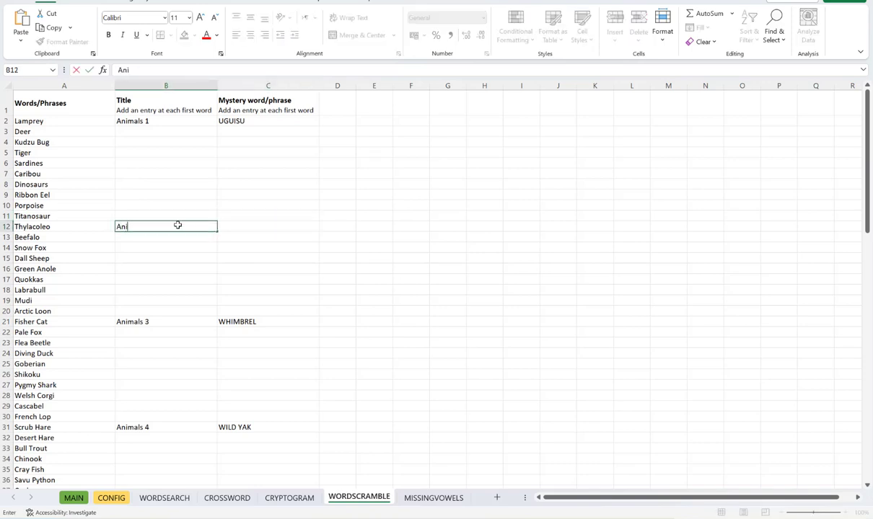
{"action": "type", "text": "mals 2"}
{"action": "left_click", "coordinate": [146, 322]}
{"action": "type", "text": "Animals 3"}
{"action": "key", "text": "ctrl+Return"}
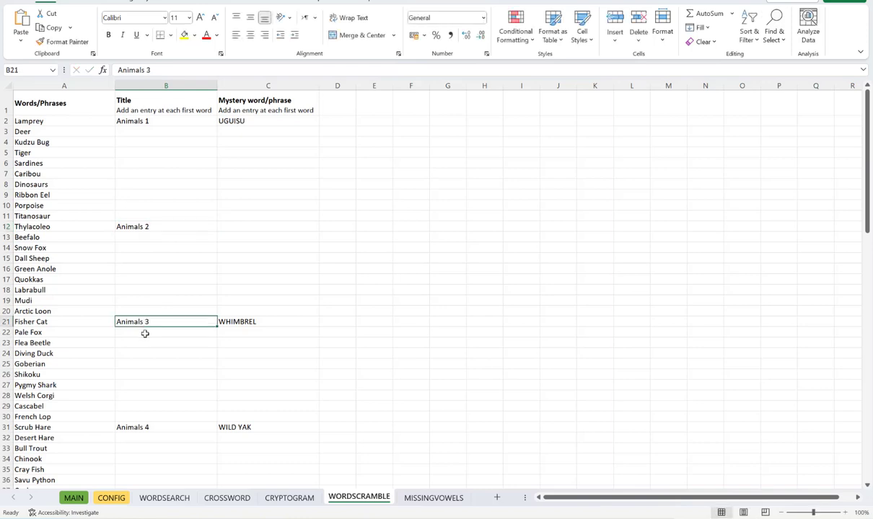
{"action": "key", "text": "Delete"}
{"action": "left_click", "coordinate": [145, 335]}
{"action": "type", "text": "An"}
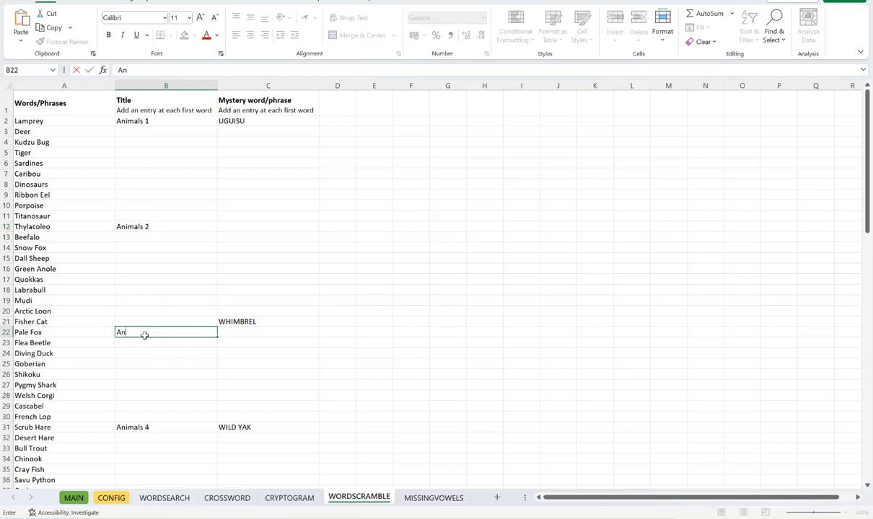
{"action": "type", "text": "imals 3"}
- Delete WHIMBREL, UGUISU, WILD YAK and the old Animals 4 title; title B32 Animals 3
{"action": "left_click", "coordinate": [244, 322]}
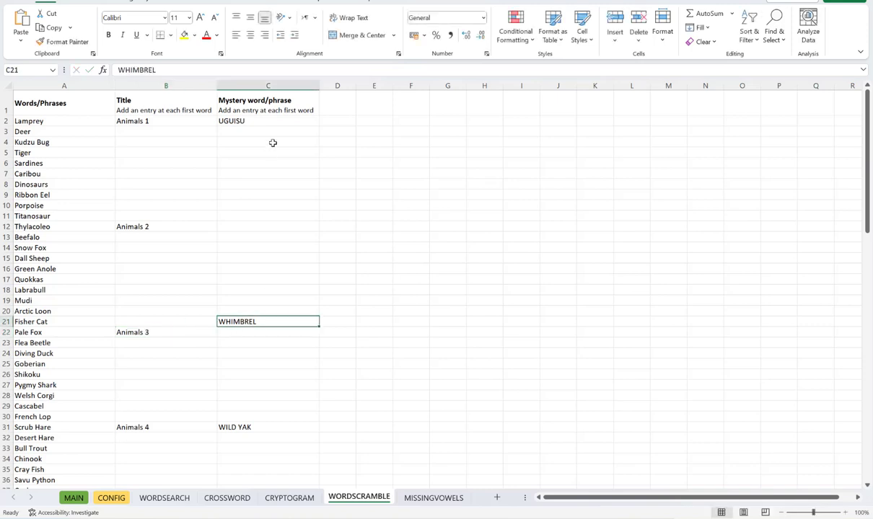
{"action": "key", "text": "Delete"}
{"action": "left_click", "coordinate": [233, 121]}
{"action": "key", "text": "Delete"}
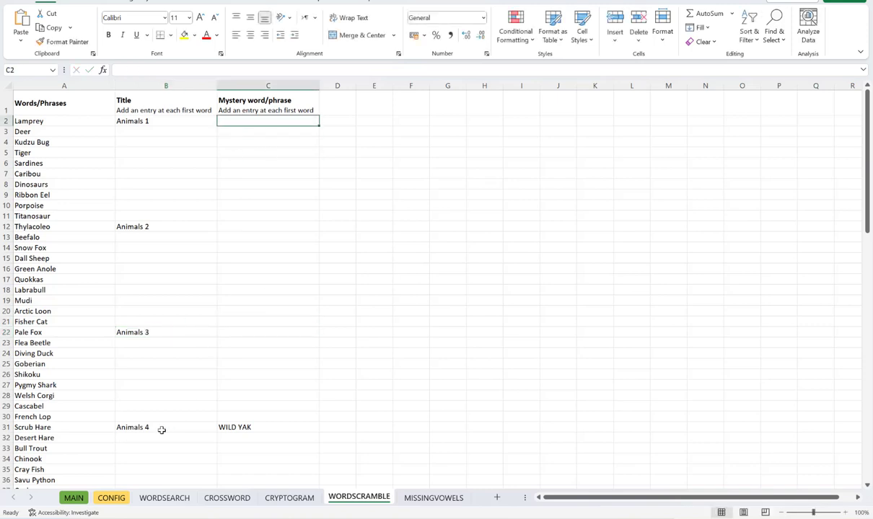
{"action": "left_click", "coordinate": [161, 431]}
{"action": "key", "text": "Delete"}
{"action": "left_click", "coordinate": [221, 427]}
{"action": "key", "text": "Delete"}
{"action": "left_click", "coordinate": [160, 437]}
{"action": "type", "text": "Animals 3"}
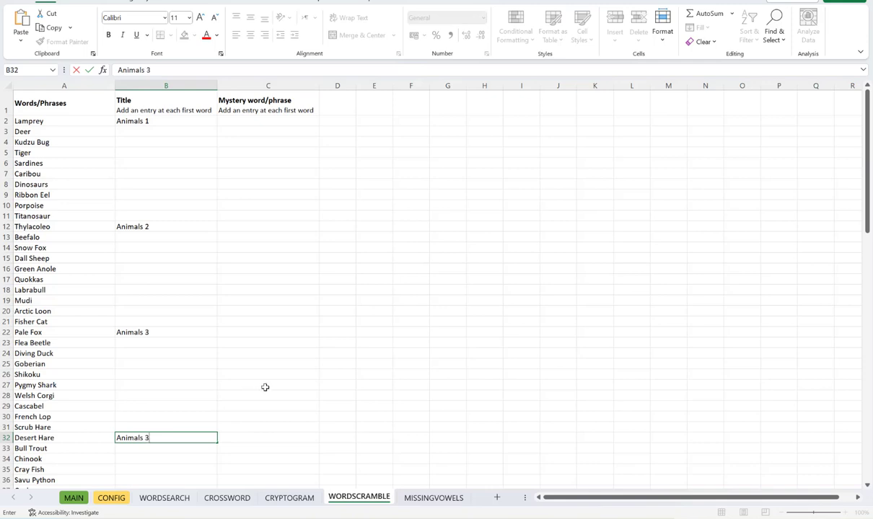
{"action": "left_click", "coordinate": [179, 396]}
- Delete the misspelled Animas 5 title and XEME, then enter Animals 4 in B42
{"action": "scroll", "coordinate": [177, 362], "scroll_direction": "down", "scroll_amount": 3}
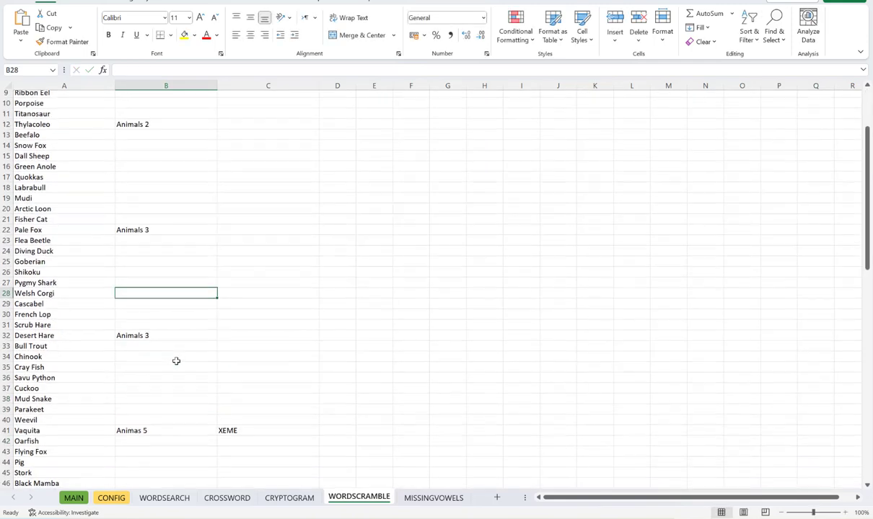
{"action": "left_click", "coordinate": [143, 431]}
{"action": "key", "text": "Delete"}
{"action": "left_click", "coordinate": [226, 431]}
{"action": "key", "text": "Delete"}
{"action": "left_click", "coordinate": [152, 443]}
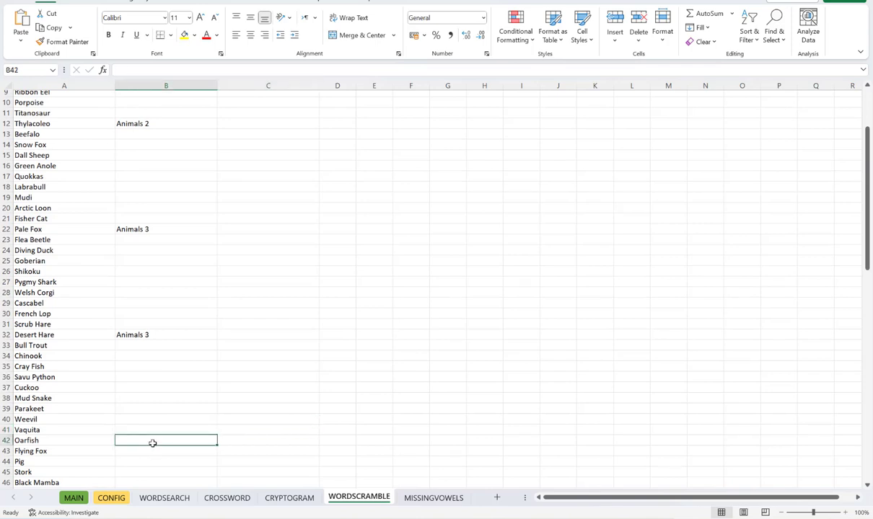
{"action": "type", "text": "Animals"}
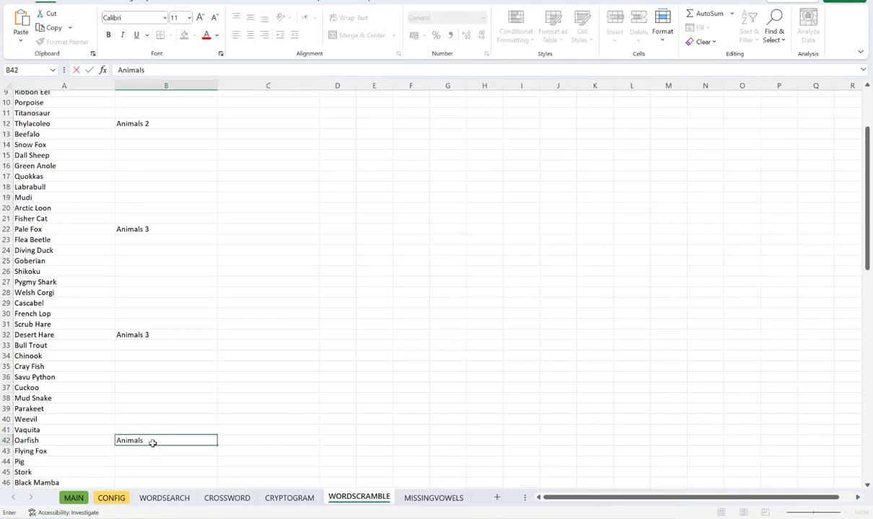
{"action": "type", "text": " 4"}
{"action": "left_click", "coordinate": [142, 376]}
- Enter Animals 5 in B52 and Animals 6 in B62
{"action": "scroll", "coordinate": [142, 375], "scroll_direction": "down", "scroll_amount": 5}
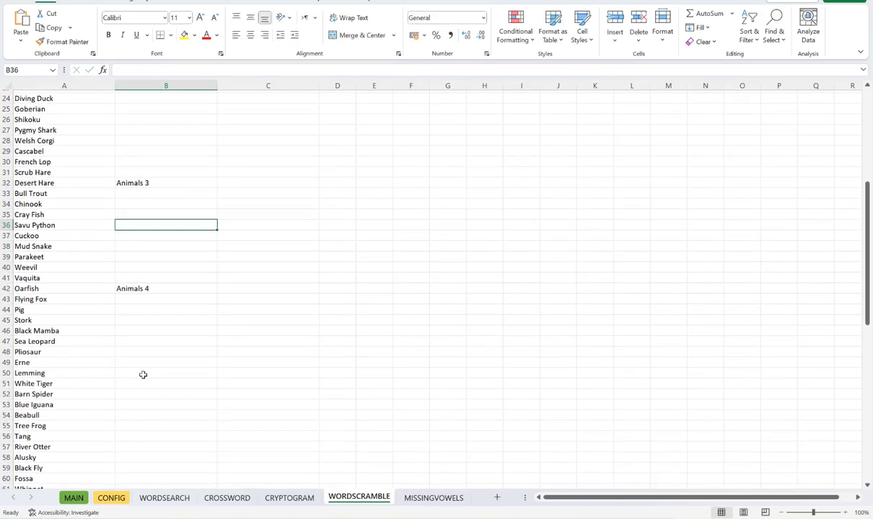
{"action": "left_click", "coordinate": [141, 395]}
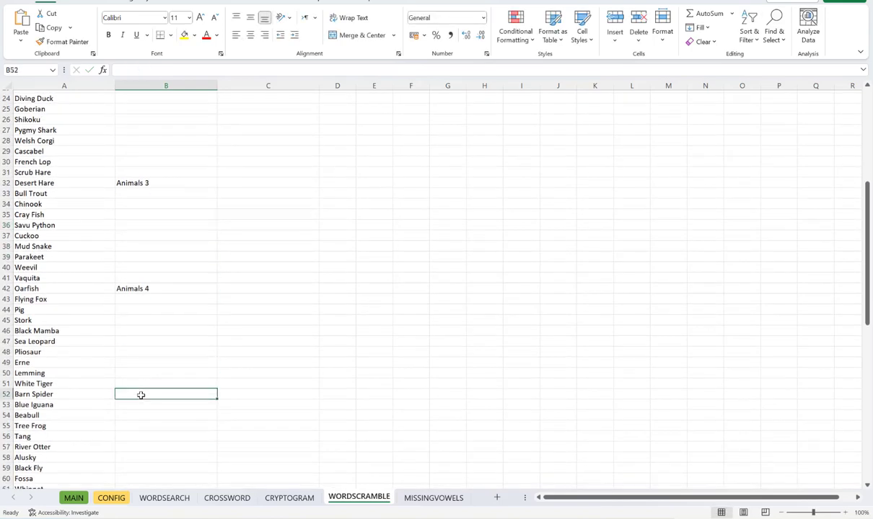
{"action": "type", "text": "Animals 5"}
{"action": "left_click", "coordinate": [148, 343]}
{"action": "scroll", "coordinate": [147, 343], "scroll_direction": "down", "scroll_amount": 4}
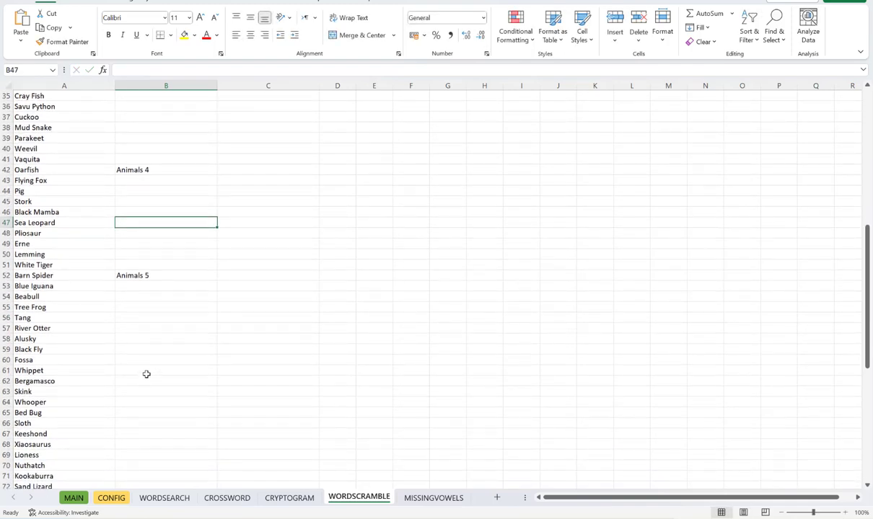
{"action": "left_click", "coordinate": [145, 373]}
{"action": "left_click", "coordinate": [146, 381]}
{"action": "type", "text": "Anima"}
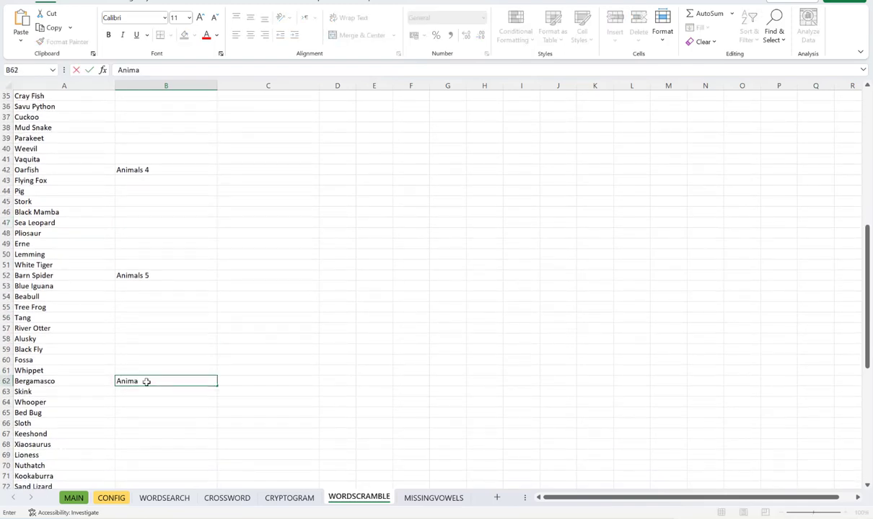
{"action": "type", "text": "ls 6"}
- Enter Animals 7 in B72 and Animals 8 in B82, then move to B92
{"action": "left_click", "coordinate": [139, 486]}
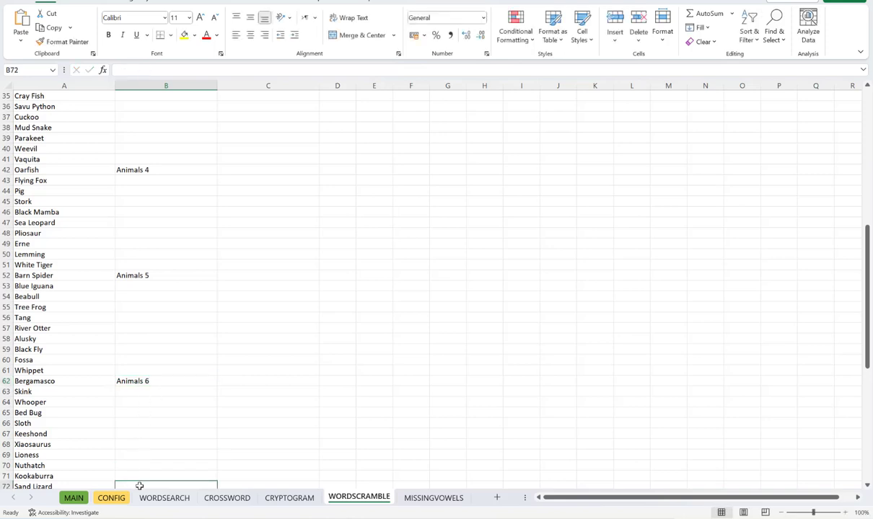
{"action": "type", "text": "Animals 7"}
{"action": "left_click", "coordinate": [181, 415]}
{"action": "scroll", "coordinate": [181, 415], "scroll_direction": "down", "scroll_amount": 4}
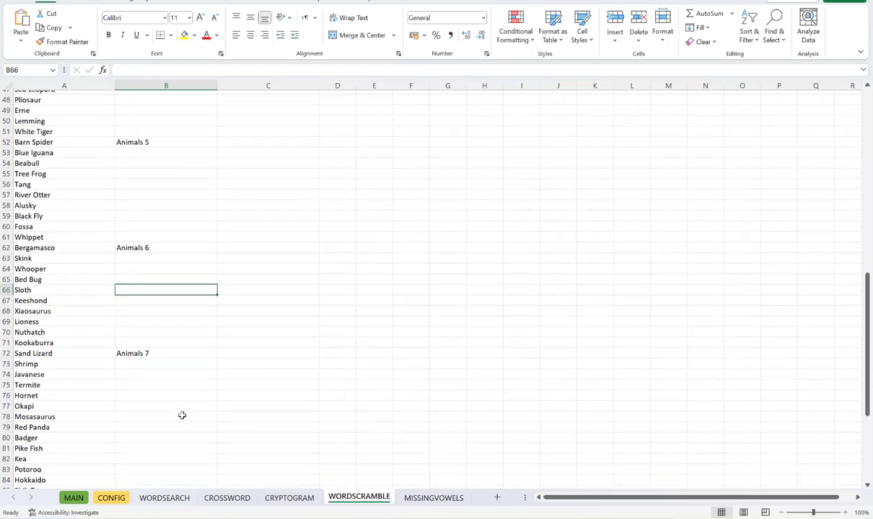
{"action": "left_click", "coordinate": [145, 460]}
{"action": "type", "text": "Animals 8"}
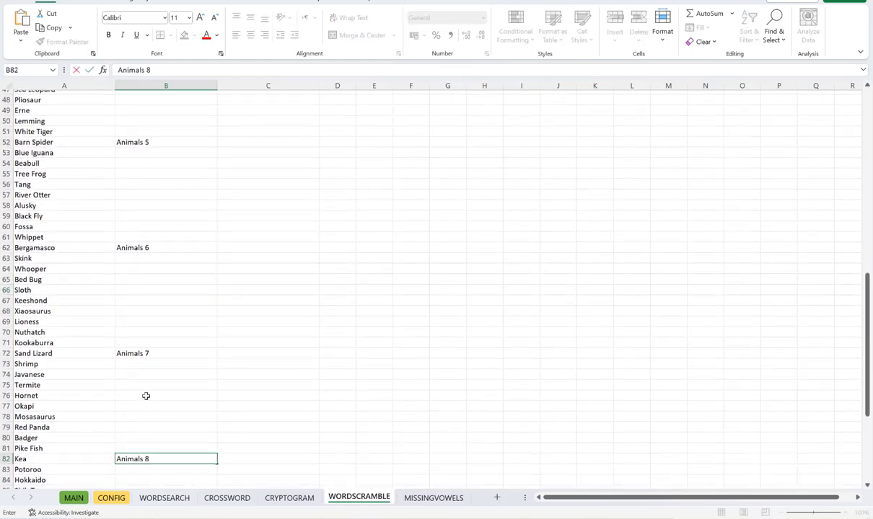
{"action": "left_click", "coordinate": [146, 396]}
{"action": "scroll", "coordinate": [146, 396], "scroll_direction": "down", "scroll_amount": 4}
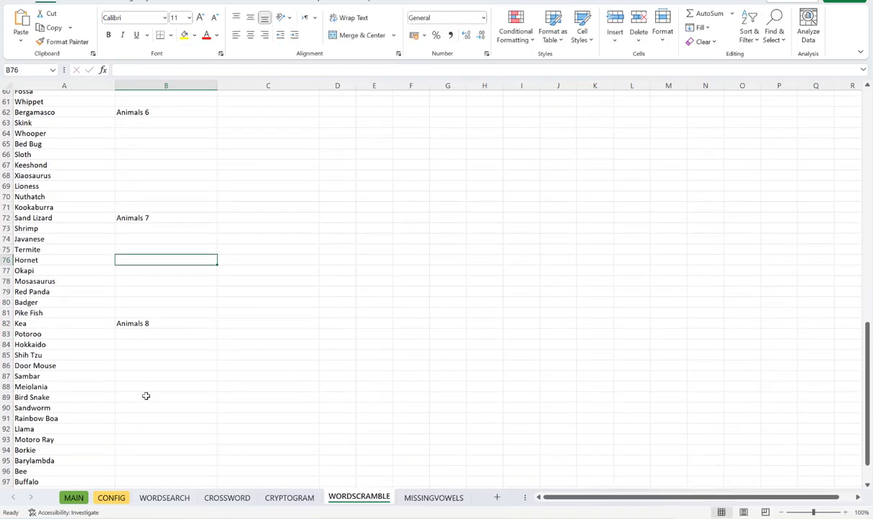
{"action": "left_click", "coordinate": [138, 428]}
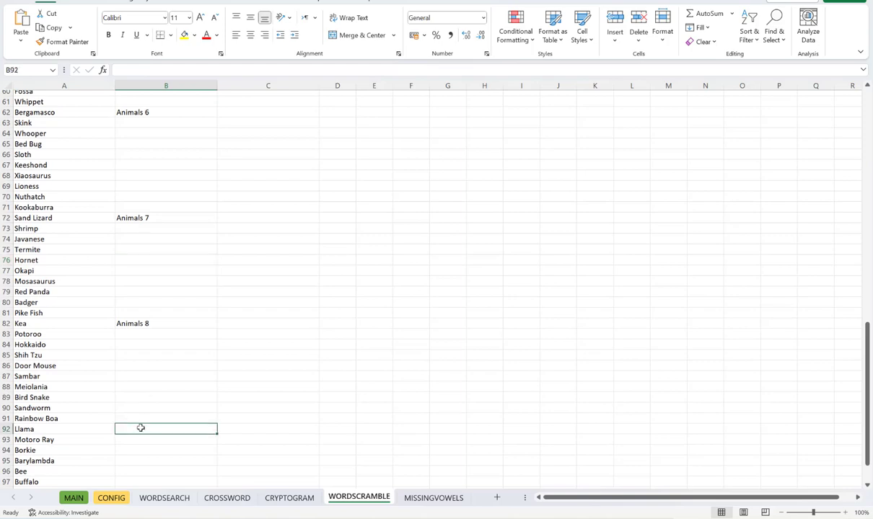
{"action": "scroll", "coordinate": [241, 326], "scroll_direction": "down", "scroll_amount": 3}
- Renumber the B32 and B42 titles to Animals 4 and Animals 5
{"action": "scroll", "coordinate": [227, 311], "scroll_direction": "up", "scroll_amount": 20}
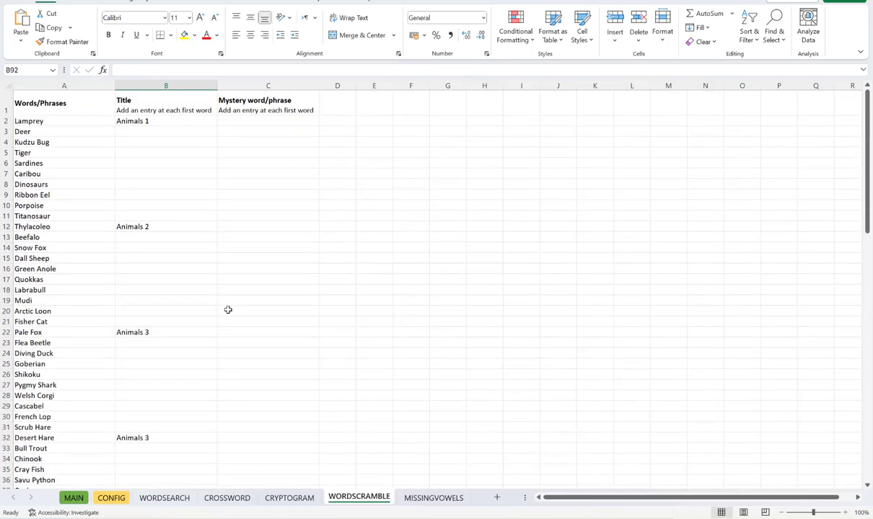
{"action": "scroll", "coordinate": [143, 312], "scroll_direction": "down", "scroll_amount": 2}
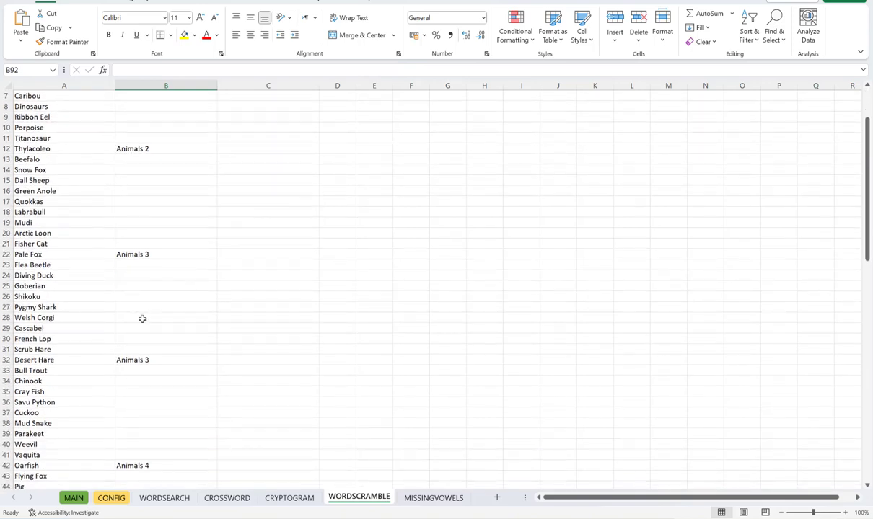
{"action": "left_click", "coordinate": [146, 360]}
{"action": "left_click", "coordinate": [174, 75]}
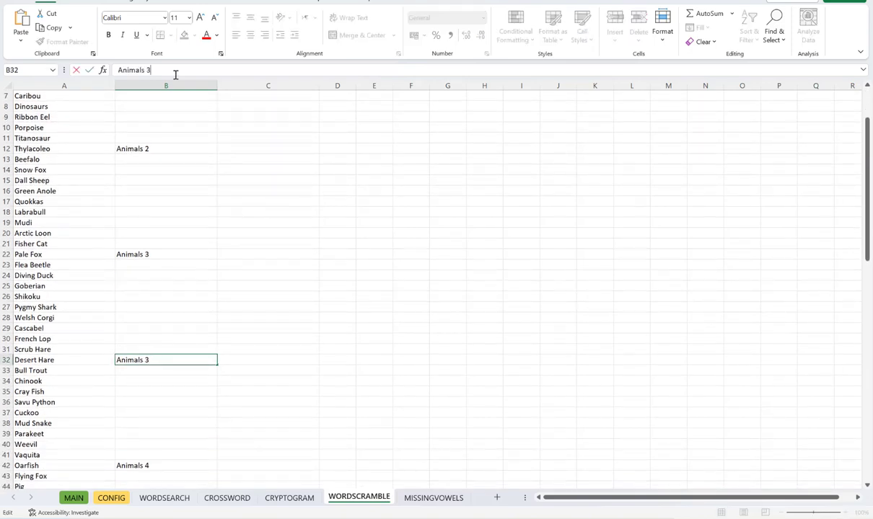
{"action": "key", "text": "BackSpace"}
{"action": "type", "text": "4"}
{"action": "left_click", "coordinate": [162, 466]}
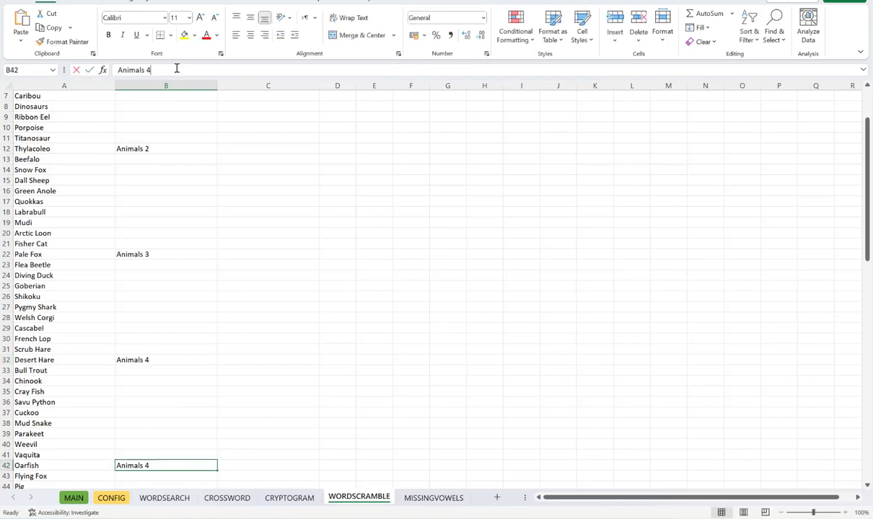
{"action": "key", "text": "BackSpace"}
{"action": "type", "text": "5"}
{"action": "scroll", "coordinate": [257, 262], "scroll_direction": "down", "scroll_amount": 4}
{"action": "left_click", "coordinate": [160, 452]}
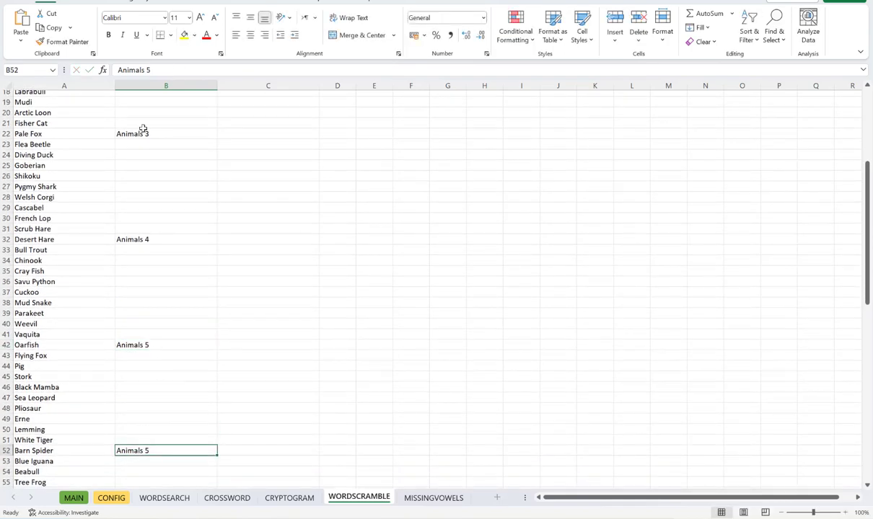
- Change the B52 and B62 titles to Animals 6 and Animals 7
{"action": "left_click", "coordinate": [171, 70]}
{"action": "key", "text": "BackSpace"}
{"action": "type", "text": "6"}
{"action": "scroll", "coordinate": [246, 253], "scroll_direction": "down", "scroll_amount": 7}
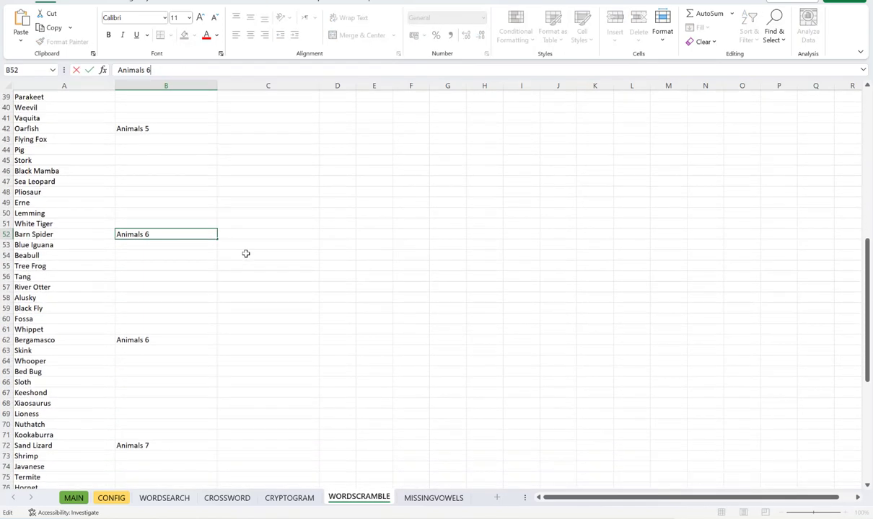
{"action": "left_click", "coordinate": [159, 332]}
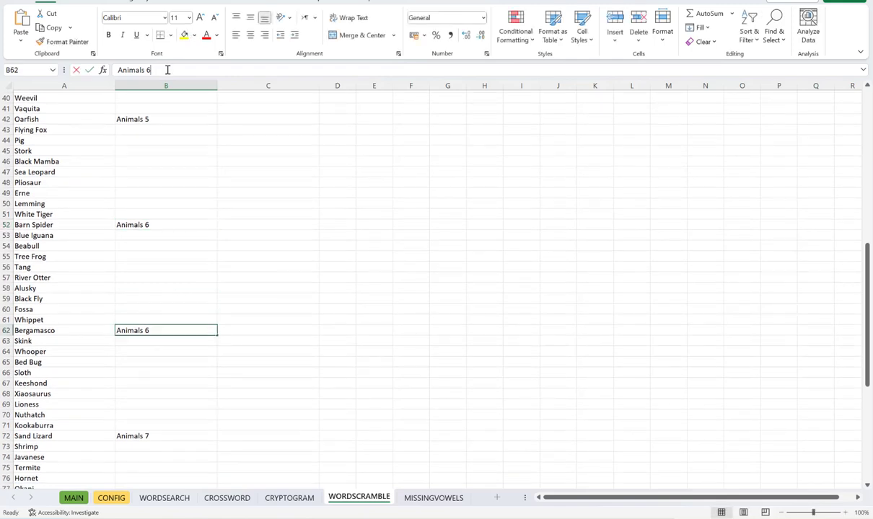
{"action": "left_click", "coordinate": [167, 70]}
{"action": "scroll", "coordinate": [190, 210], "scroll_direction": "down", "scroll_amount": 2}
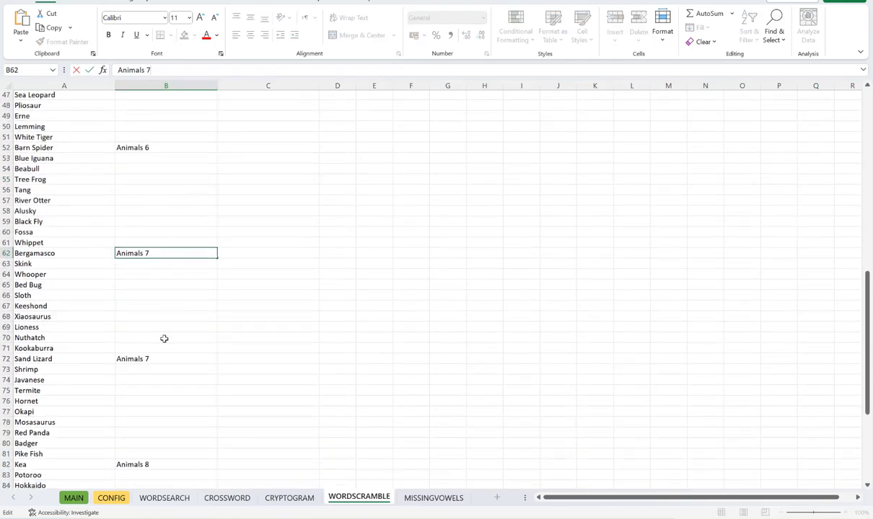
{"action": "left_click", "coordinate": [166, 355]}
- Set B72 to Animals 8, B82 to Animals 9, and enter Animals 10 in B92
{"action": "left_click", "coordinate": [183, 70]}
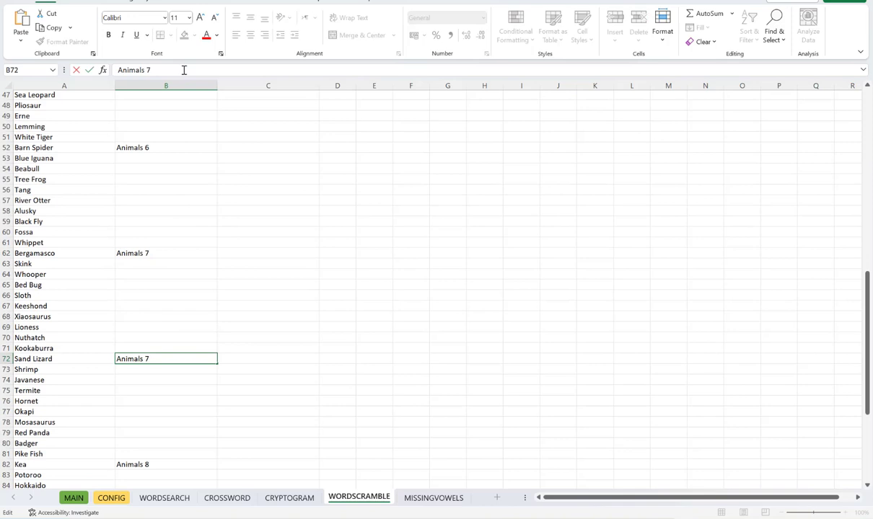
{"action": "key", "text": "BackSpace"}
{"action": "type", "text": "8"}
{"action": "scroll", "coordinate": [179, 287], "scroll_direction": "down", "scroll_amount": 4}
{"action": "left_click", "coordinate": [153, 340]}
{"action": "left_click", "coordinate": [170, 70]}
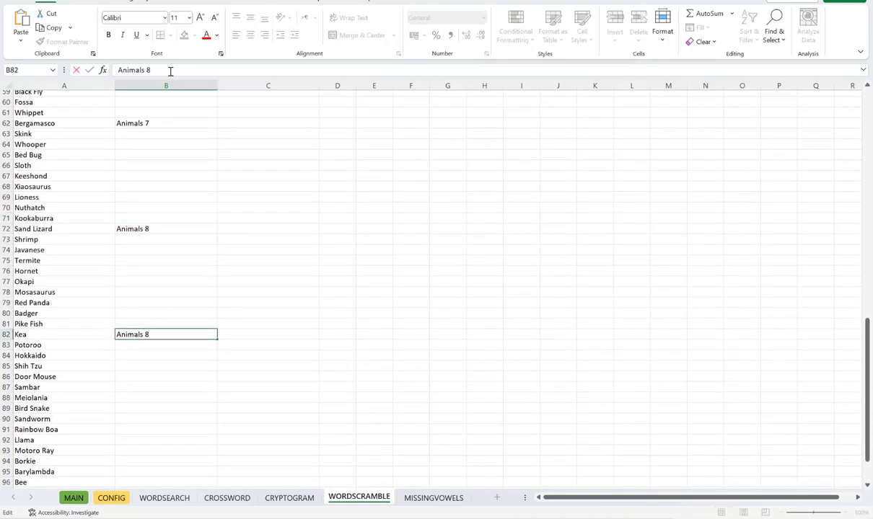
{"action": "type", "text": "9"}
{"action": "scroll", "coordinate": [196, 267], "scroll_direction": "down", "scroll_amount": 2}
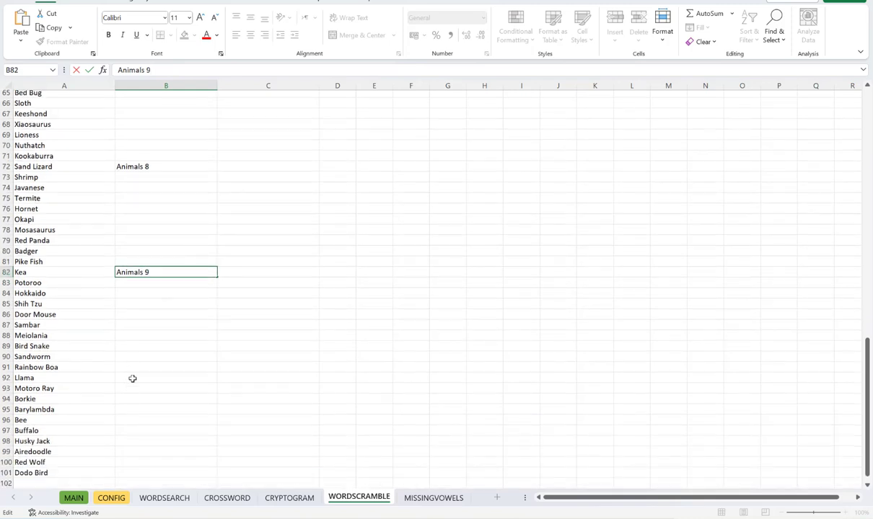
{"action": "left_click", "coordinate": [133, 378]}
{"action": "type", "text": "A"}
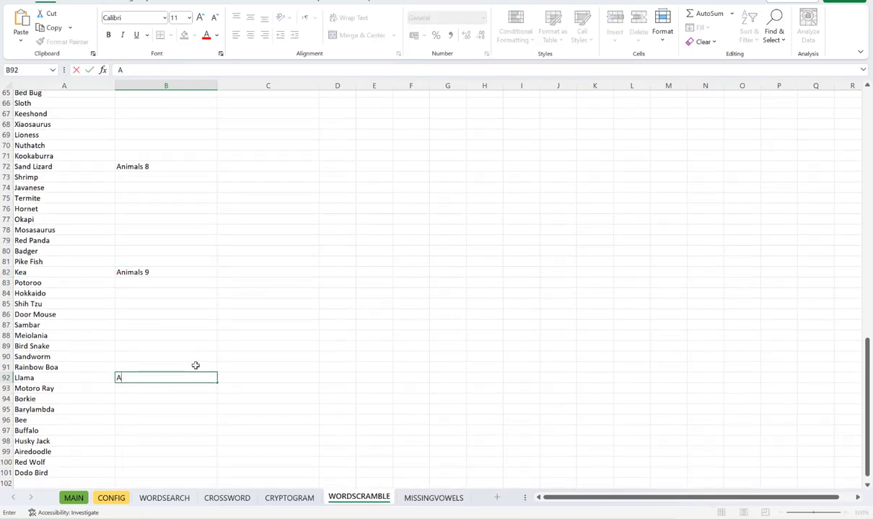
{"action": "type", "text": "nimals 10"}
- Confirm Animals 10, then select Maggot through Parrotfish in the Notepad animal list
{"action": "left_click", "coordinate": [295, 315]}
{"action": "scroll", "coordinate": [294, 314], "scroll_direction": "up", "scroll_amount": 20}
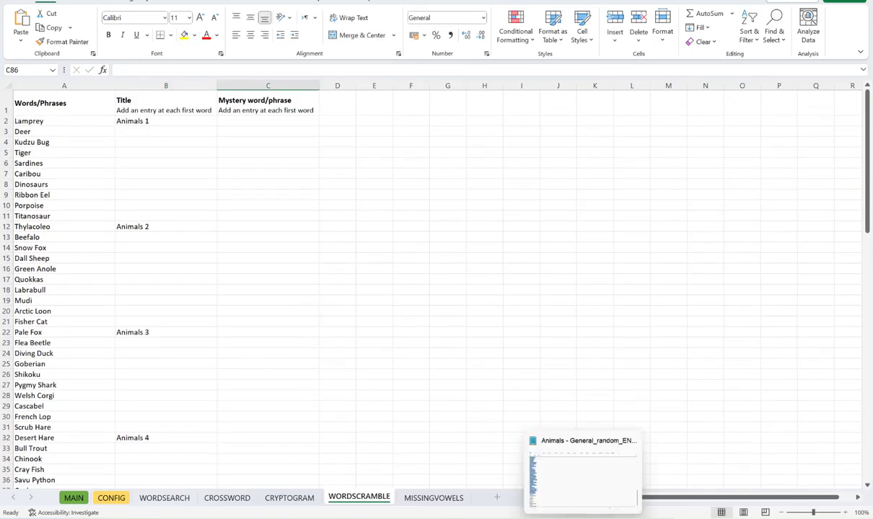
{"action": "left_click", "coordinate": [572, 462]}
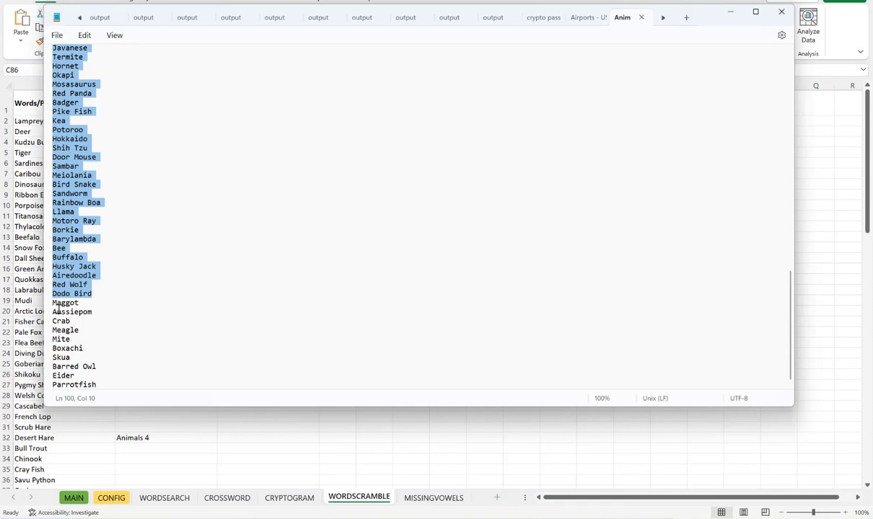
{"action": "left_click_drag", "start_coordinate": [53, 303], "coordinate": [134, 400]}
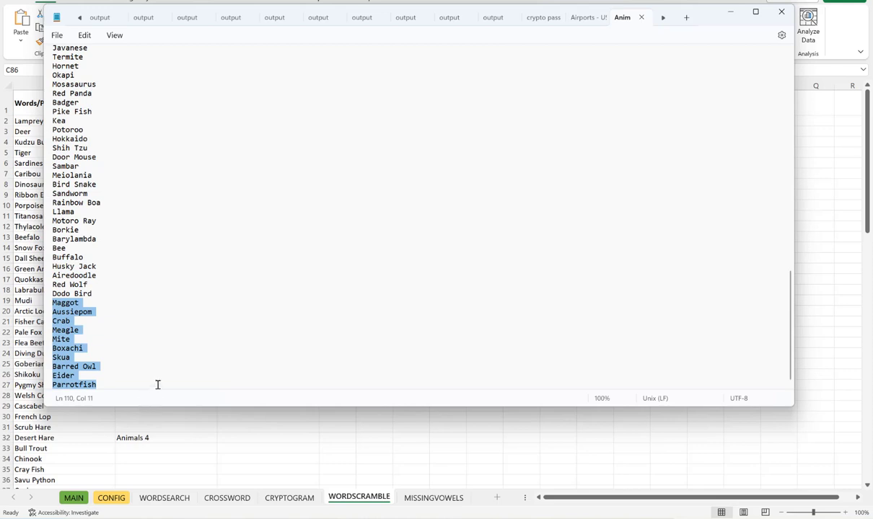
- Paste the ten animal names into column E starting at cell E2
{"action": "left_click", "coordinate": [730, 12]}
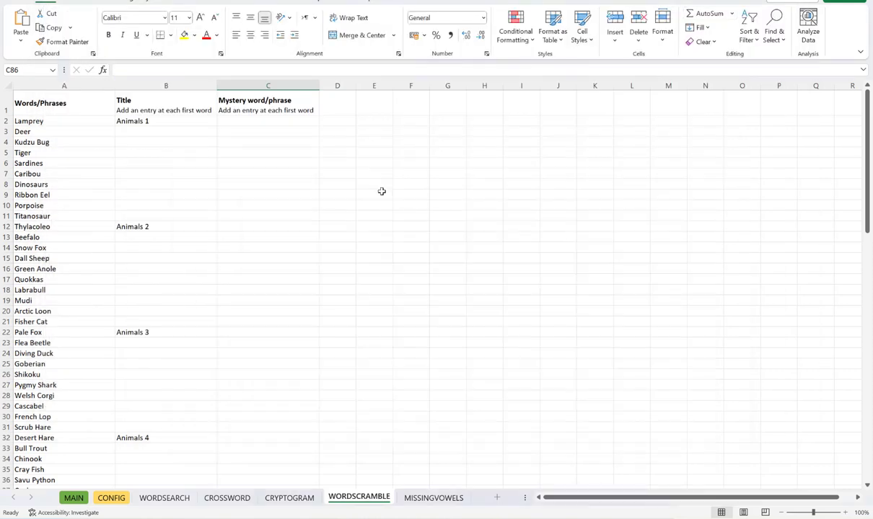
{"action": "left_click", "coordinate": [380, 122]}
{"action": "type", "text": "Maggot Aussiepom Crab Meagle Mite Boxachi Skua Barred Owl Eider Parrotfish"}
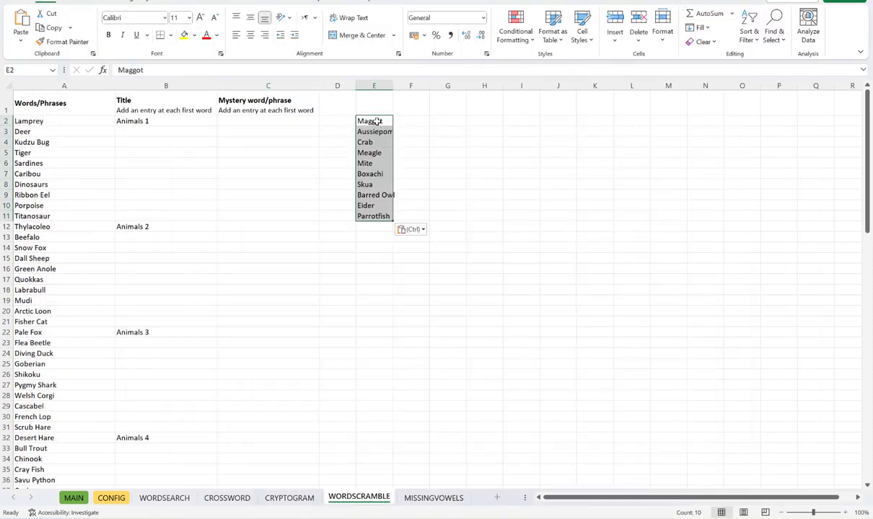
- Copy Maggot to C2, Aussiepom to C12, Crab to C22 and Meagle to C32
{"action": "left_click", "coordinate": [377, 122]}
{"action": "key", "text": "ctrl+c"}
{"action": "left_click", "coordinate": [272, 121]}
{"action": "key", "text": "ctrl+v"}
{"action": "key", "text": "ctrl+c"}
{"action": "left_click", "coordinate": [253, 228]}
{"action": "key", "text": "ctrl+v"}
{"action": "left_click", "coordinate": [377, 142]}
{"action": "key", "text": "ctrl+c"}
{"action": "left_click", "coordinate": [253, 331]}
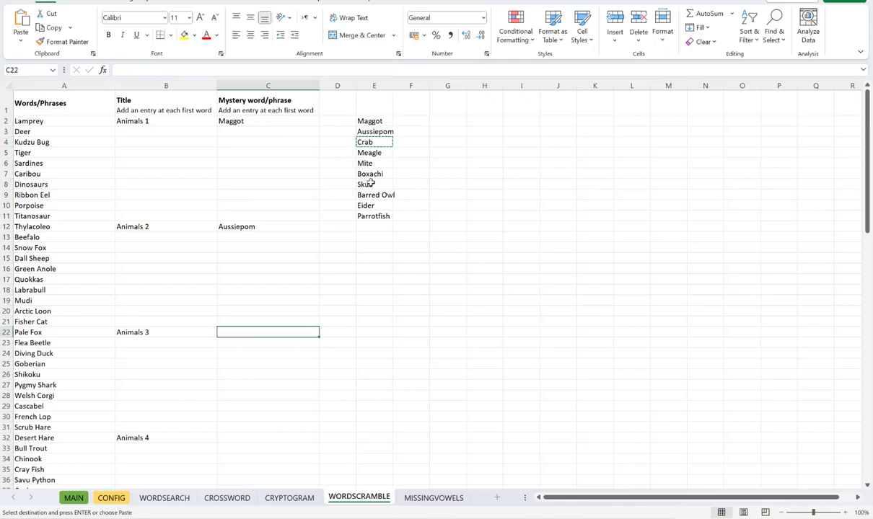
{"action": "key", "text": "ctrl+v"}
{"action": "left_click", "coordinate": [360, 152]}
{"action": "key", "text": "ctrl+c"}
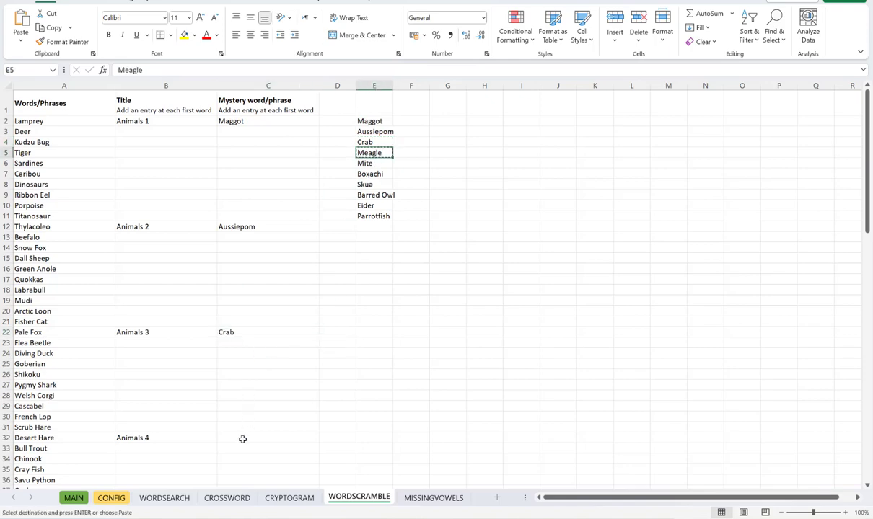
{"action": "left_click", "coordinate": [242, 439]}
{"action": "key", "text": "ctrl+v"}
- Copy Mite to C42, Boxachi to C52 and Skua to C62
{"action": "left_click", "coordinate": [373, 164]}
{"action": "key", "text": "ctrl+c"}
{"action": "scroll", "coordinate": [257, 354], "scroll_direction": "down", "scroll_amount": 4}
{"action": "left_click", "coordinate": [238, 411]}
{"action": "key", "text": "ctrl+v"}
{"action": "scroll", "coordinate": [317, 250], "scroll_direction": "up", "scroll_amount": 4}
{"action": "left_click", "coordinate": [373, 173]}
{"action": "key", "text": "ctrl+c"}
{"action": "scroll", "coordinate": [301, 273], "scroll_direction": "down", "scroll_amount": 7}
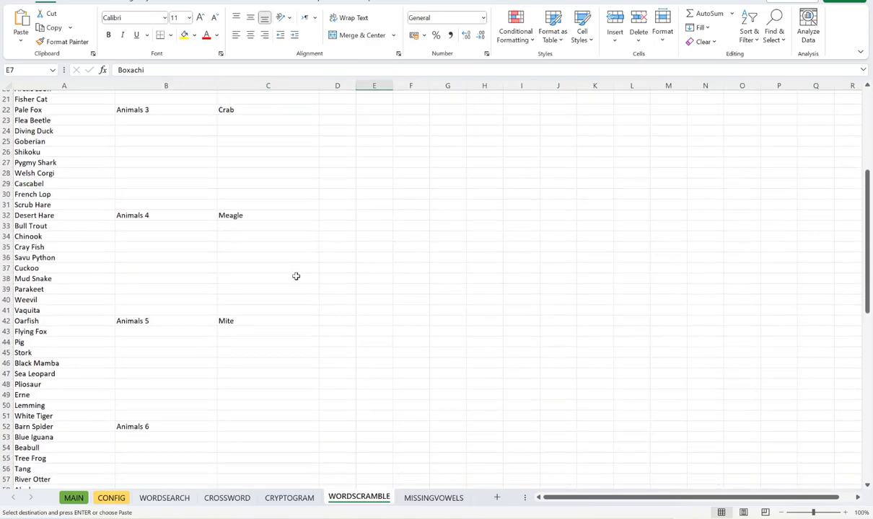
{"action": "left_click", "coordinate": [253, 411]}
{"action": "key", "text": "ctrl+v"}
{"action": "scroll", "coordinate": [333, 246], "scroll_direction": "up", "scroll_amount": 7}
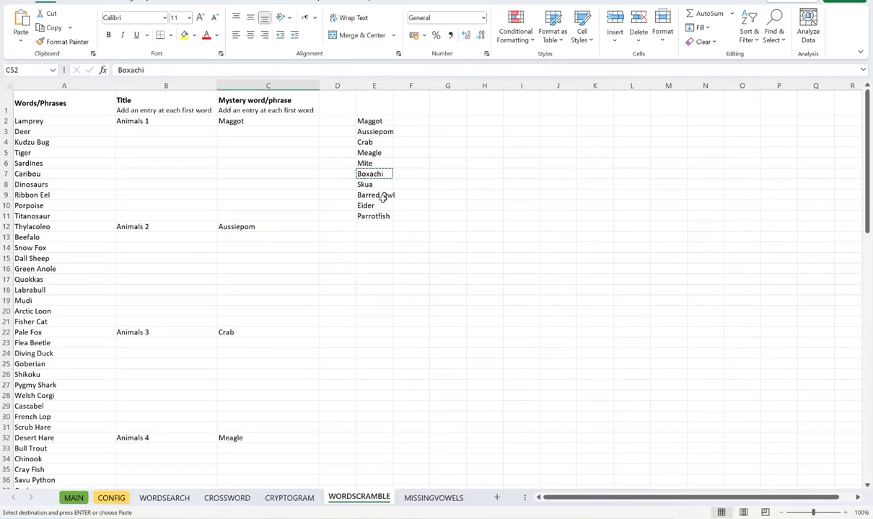
{"action": "left_click", "coordinate": [374, 184]}
{"action": "key", "text": "ctrl+c"}
{"action": "scroll", "coordinate": [316, 284], "scroll_direction": "down", "scroll_amount": 11}
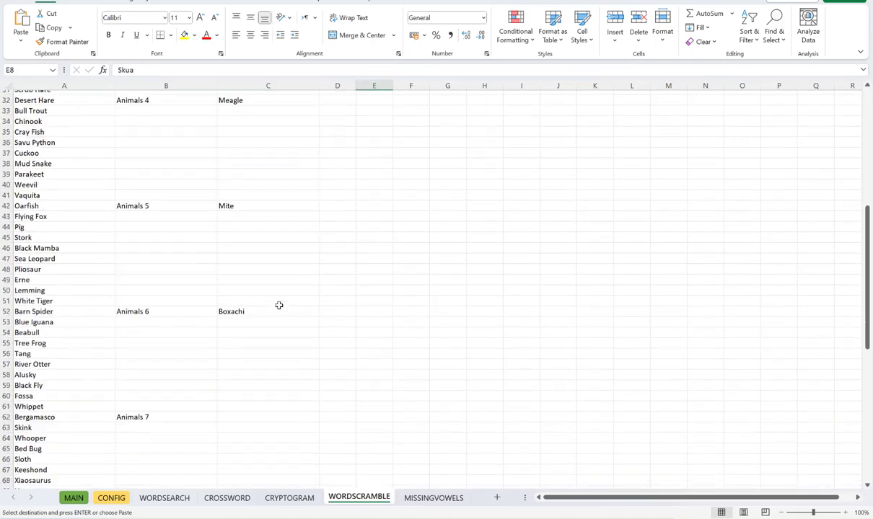
{"action": "left_click", "coordinate": [238, 389]}
{"action": "key", "text": "ctrl+v"}
- Copy Barred Owl to C72 and Eider to C82, then copy Parrotfish from E11
{"action": "scroll", "coordinate": [300, 261], "scroll_direction": "up", "scroll_amount": 11}
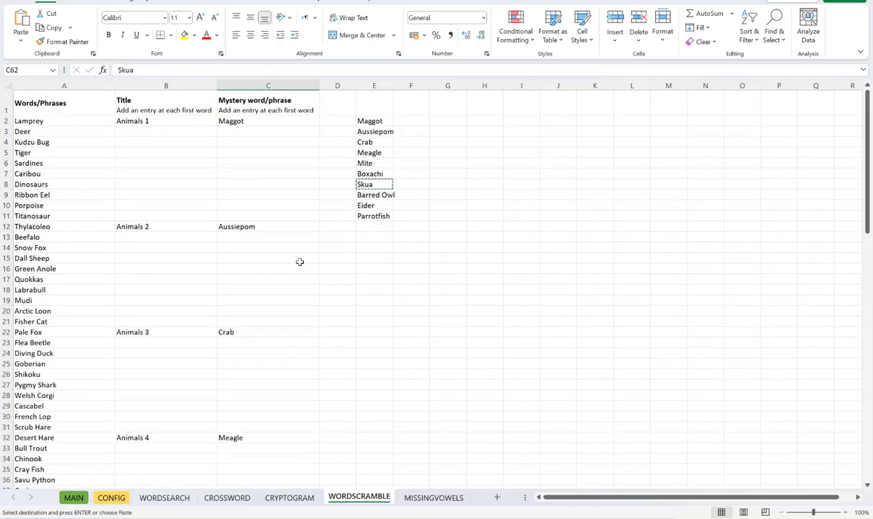
{"action": "left_click", "coordinate": [376, 196]}
{"action": "key", "text": "ctrl+c"}
{"action": "scroll", "coordinate": [311, 309], "scroll_direction": "down", "scroll_amount": 12}
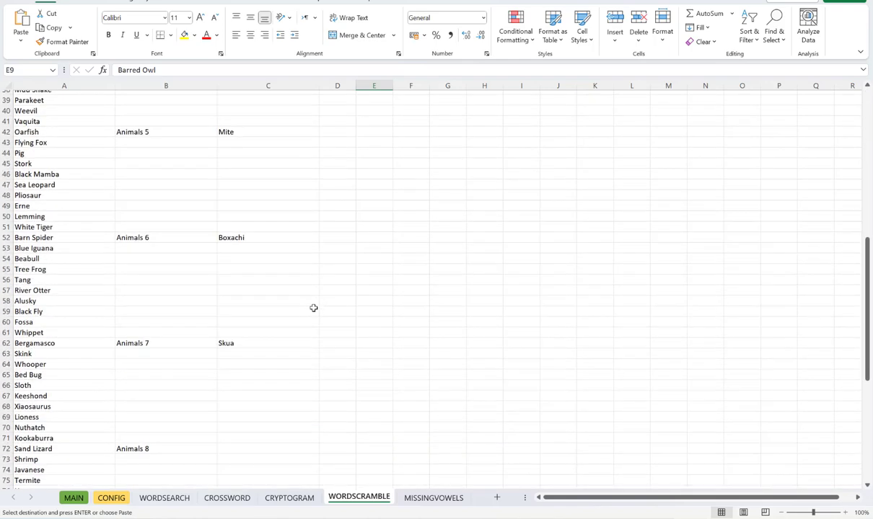
{"action": "left_click", "coordinate": [235, 449]}
{"action": "key", "text": "ctrl+v"}
{"action": "scroll", "coordinate": [303, 297], "scroll_direction": "up", "scroll_amount": 13}
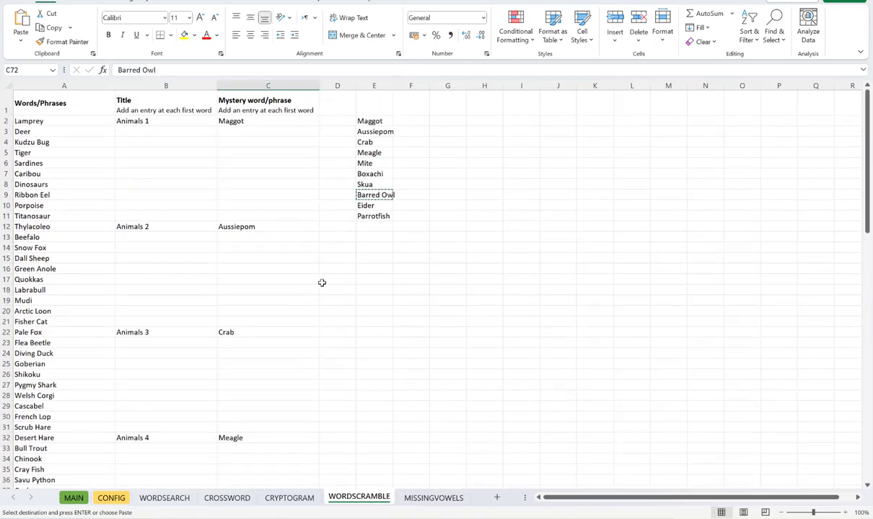
{"action": "left_click", "coordinate": [370, 206]}
{"action": "key", "text": "ctrl+c"}
{"action": "scroll", "coordinate": [338, 316], "scroll_direction": "down", "scroll_amount": 20}
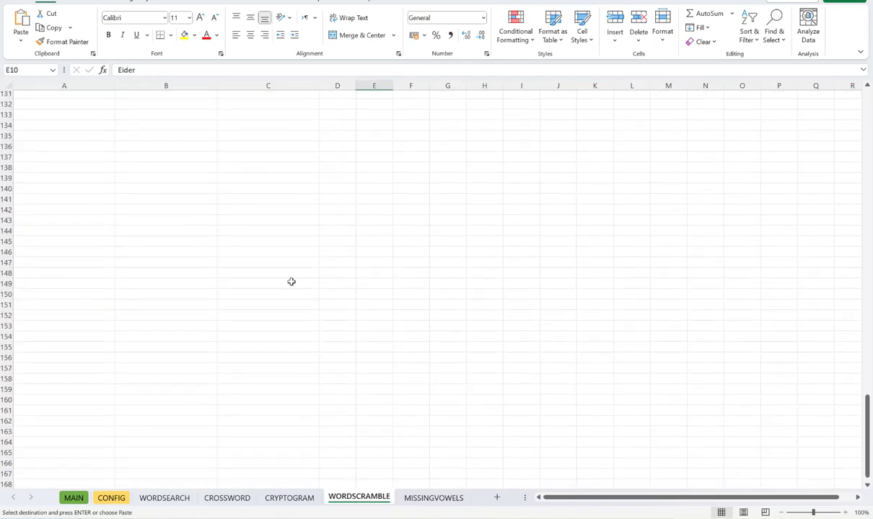
{"action": "scroll", "coordinate": [285, 279], "scroll_direction": "up", "scroll_amount": 16}
{"action": "scroll", "coordinate": [280, 277], "scroll_direction": "up", "scroll_amount": 4}
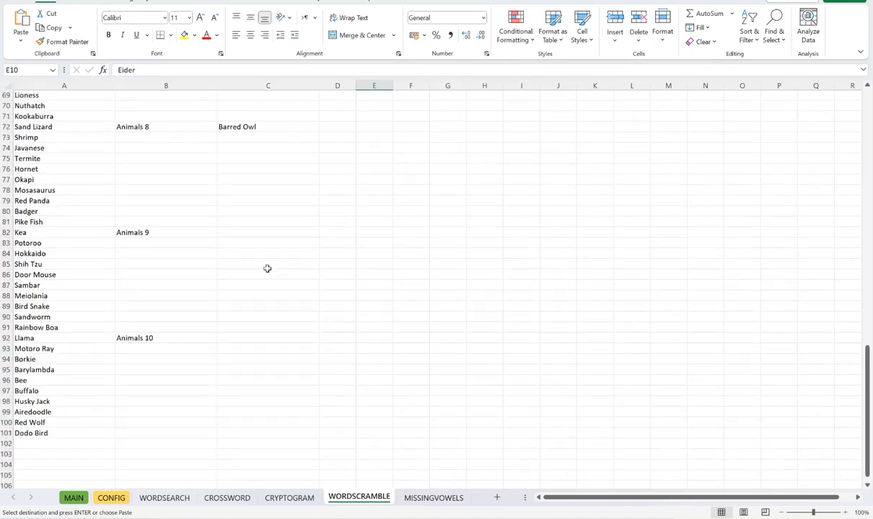
{"action": "left_click", "coordinate": [245, 232]}
{"action": "key", "text": "ctrl+v"}
{"action": "scroll", "coordinate": [316, 217], "scroll_direction": "up", "scroll_amount": 20}
{"action": "scroll", "coordinate": [318, 214], "scroll_direction": "up", "scroll_amount": 2}
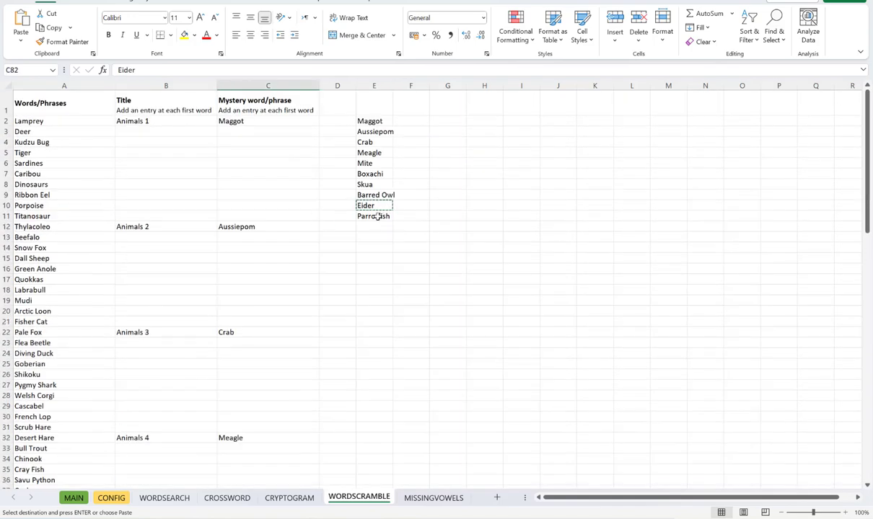
{"action": "left_click", "coordinate": [382, 216]}
{"action": "key", "text": "ctrl+c"}
{"action": "scroll", "coordinate": [274, 325], "scroll_direction": "down", "scroll_amount": 6}
{"action": "scroll", "coordinate": [257, 326], "scroll_direction": "down", "scroll_amount": 11}
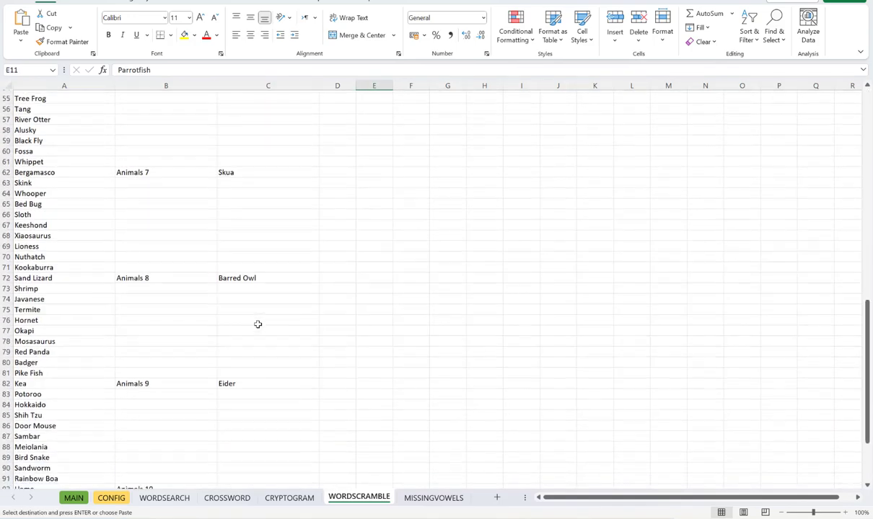
{"action": "scroll", "coordinate": [240, 420], "scroll_direction": "down", "scroll_amount": 2}
- Paste Parrotfish into C92 and clear the helper names from column E
{"action": "left_click", "coordinate": [240, 420]}
{"action": "key", "text": "ctrl+v"}
{"action": "scroll", "coordinate": [326, 292], "scroll_direction": "up", "scroll_amount": 20}
{"action": "right_click", "coordinate": [378, 85]}
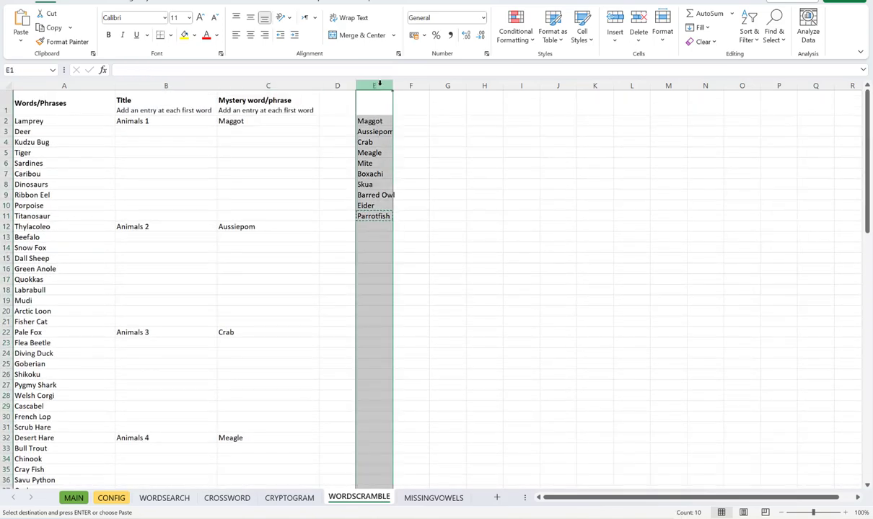
{"action": "left_click", "coordinate": [442, 229]}
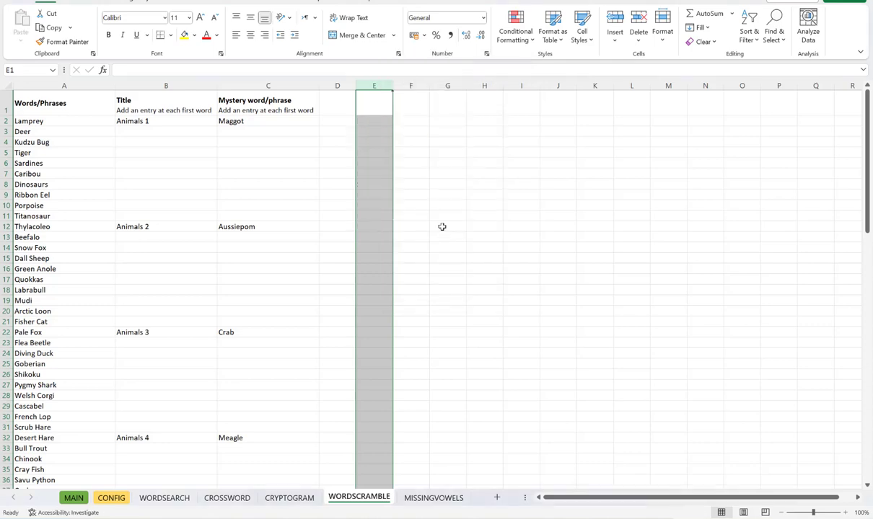
- Export all data sheets as csv files from the MAIN sheet and return to PowerPoint
{"action": "left_click", "coordinate": [74, 498]}
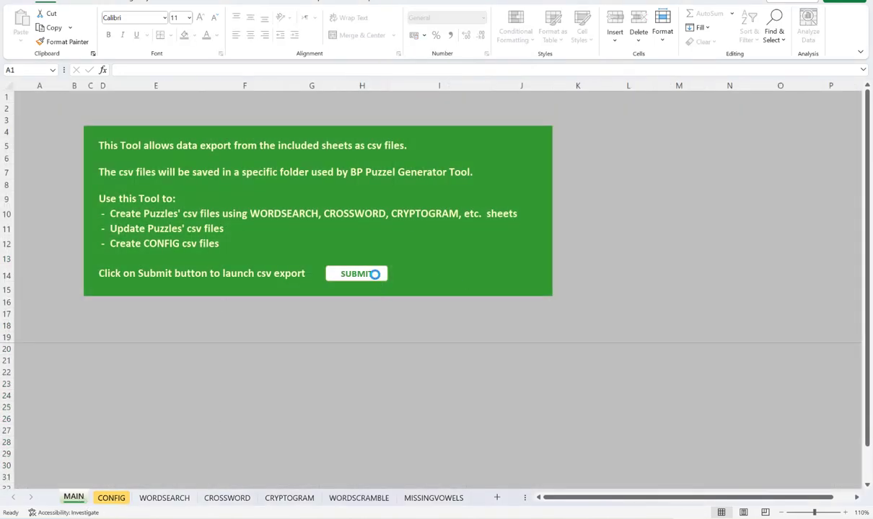
{"action": "left_click", "coordinate": [364, 274]}
{"action": "left_click", "coordinate": [479, 285]}
{"action": "left_click", "coordinate": [340, 435]}
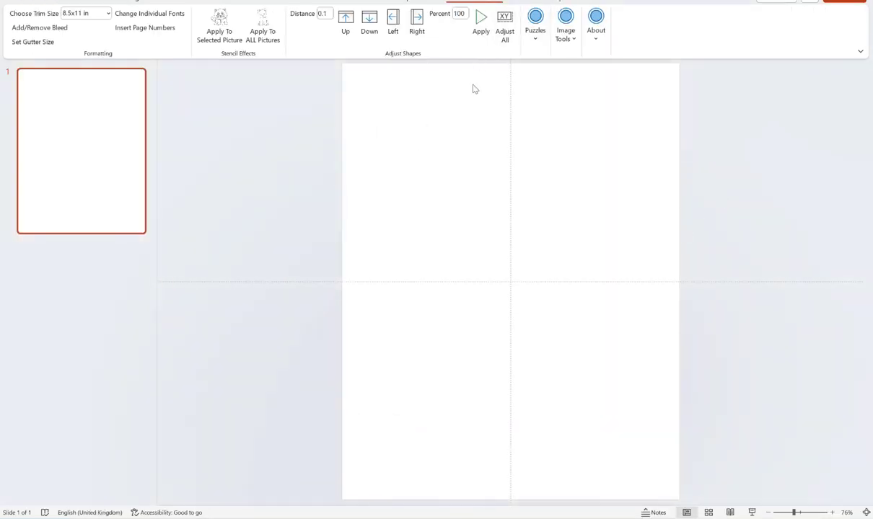
{"action": "left_click", "coordinate": [91, 14]}
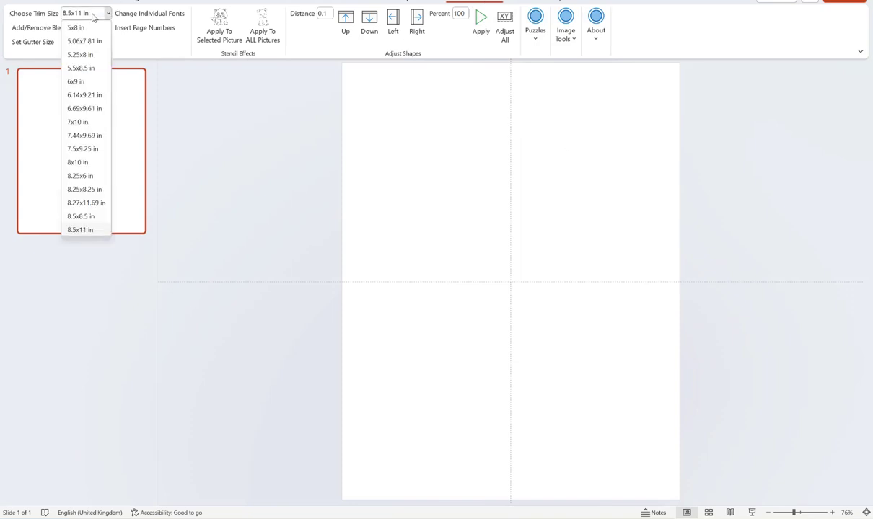
{"action": "left_click", "coordinate": [85, 230]}
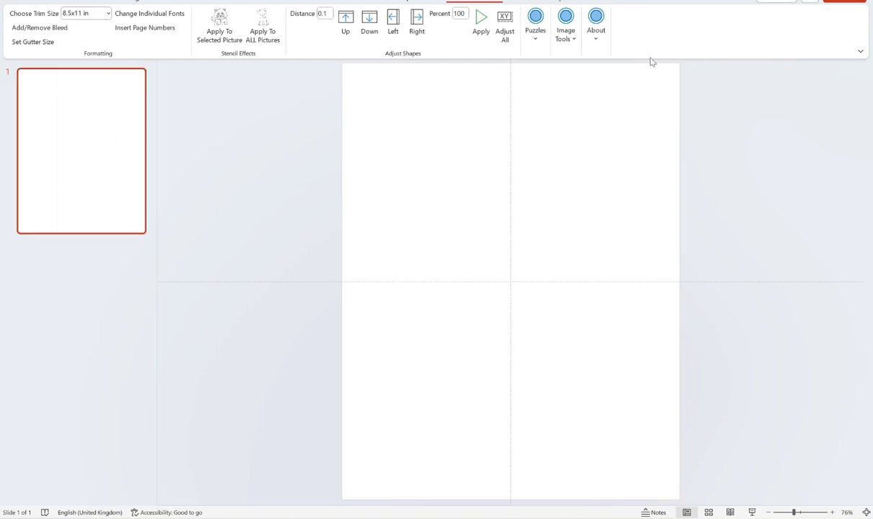
{"action": "left_click", "coordinate": [596, 36]}
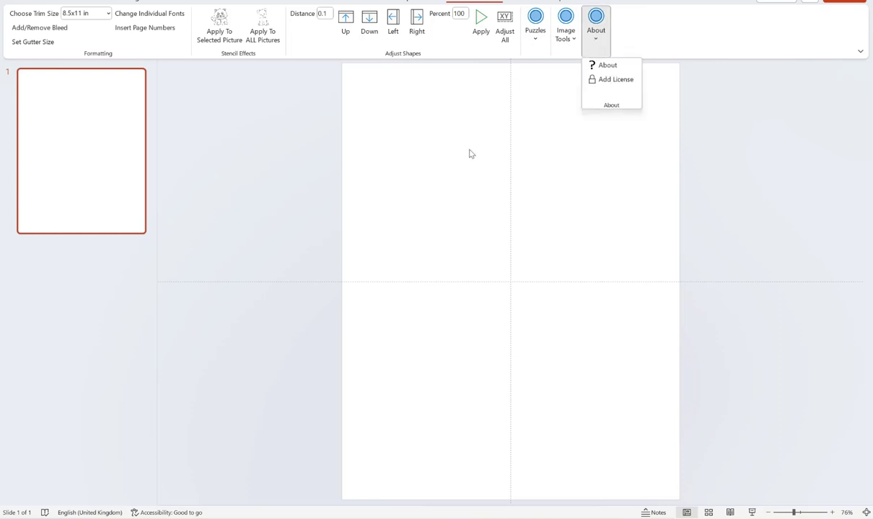
{"action": "left_click", "coordinate": [611, 66]}
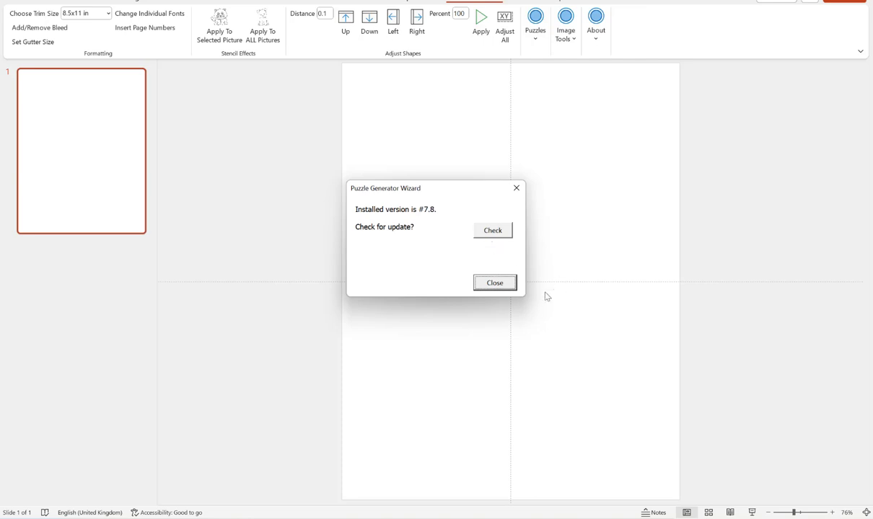
{"action": "left_click", "coordinate": [495, 283]}
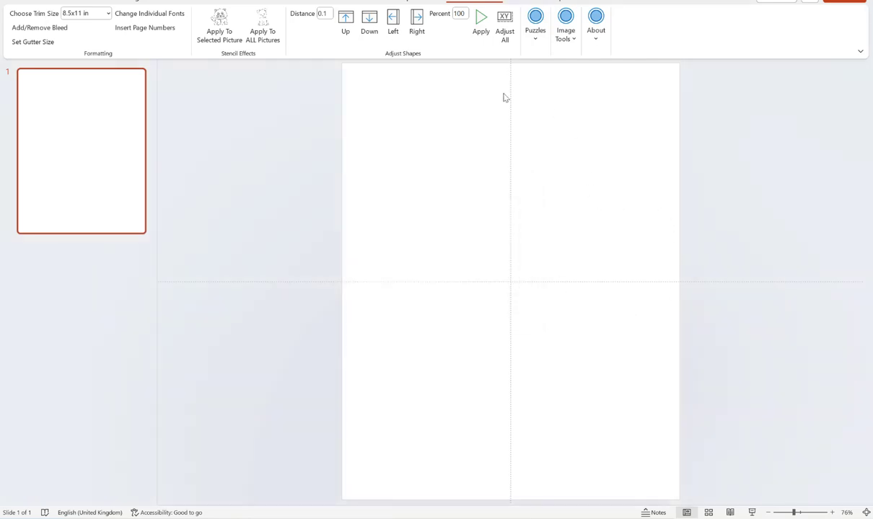
- Launch the Word Scramble generator wizard and continue past the game explanation without adding it
{"action": "left_click", "coordinate": [534, 39]}
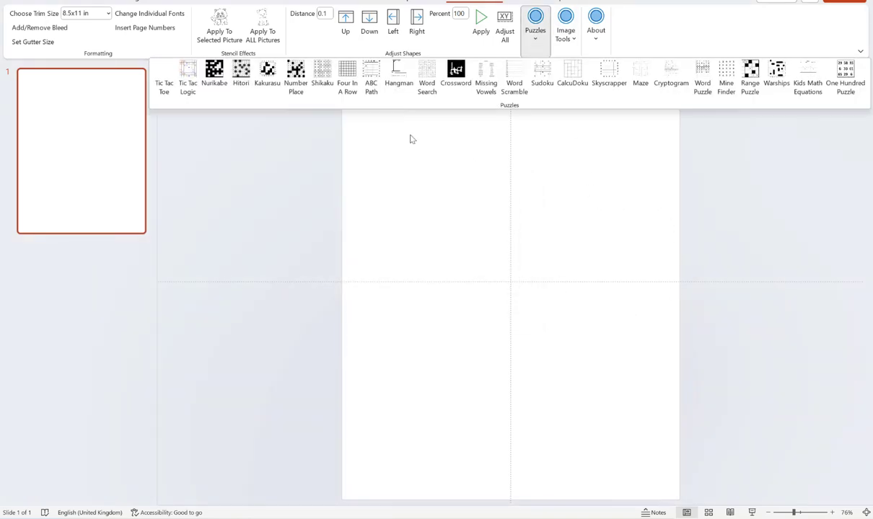
{"action": "left_click", "coordinate": [514, 85]}
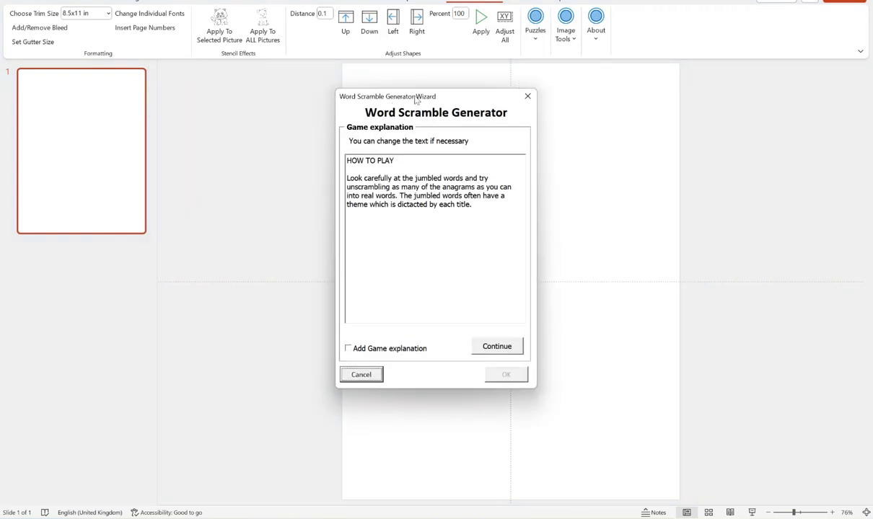
{"action": "left_click_drag", "start_coordinate": [416, 100], "coordinate": [428, 92]}
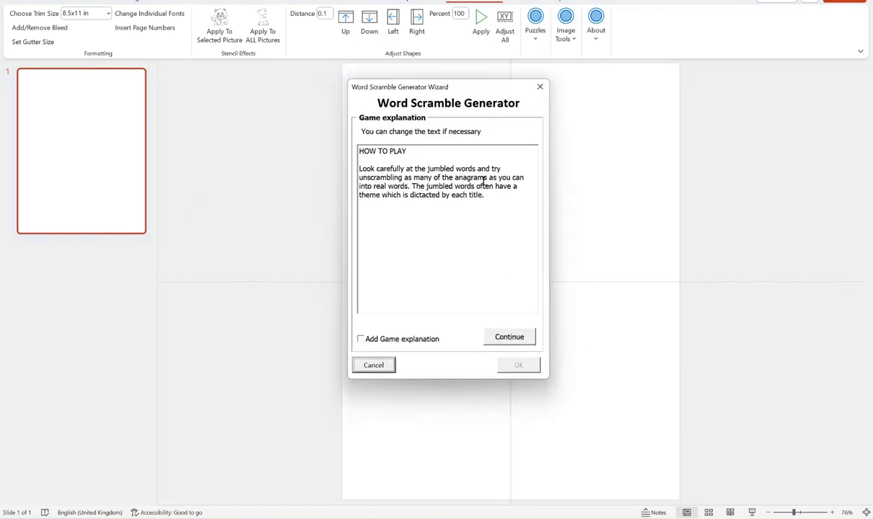
{"action": "left_click", "coordinate": [503, 199]}
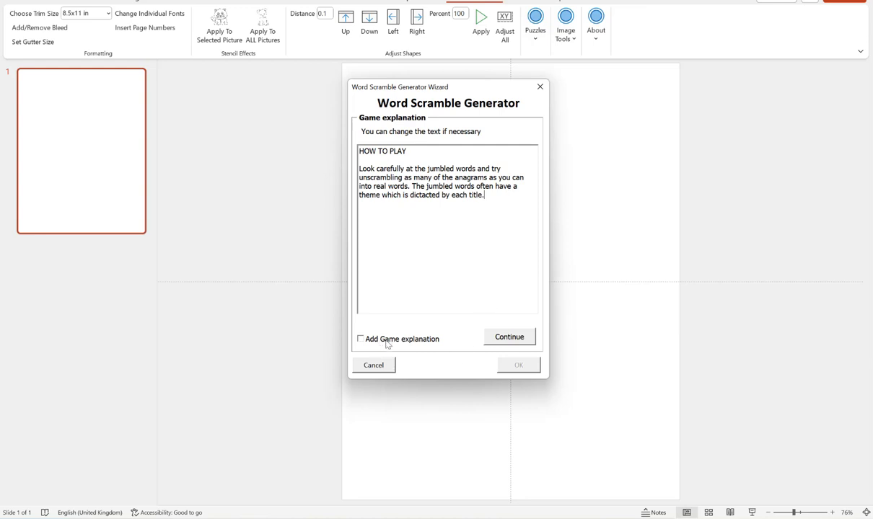
{"action": "left_click", "coordinate": [524, 342]}
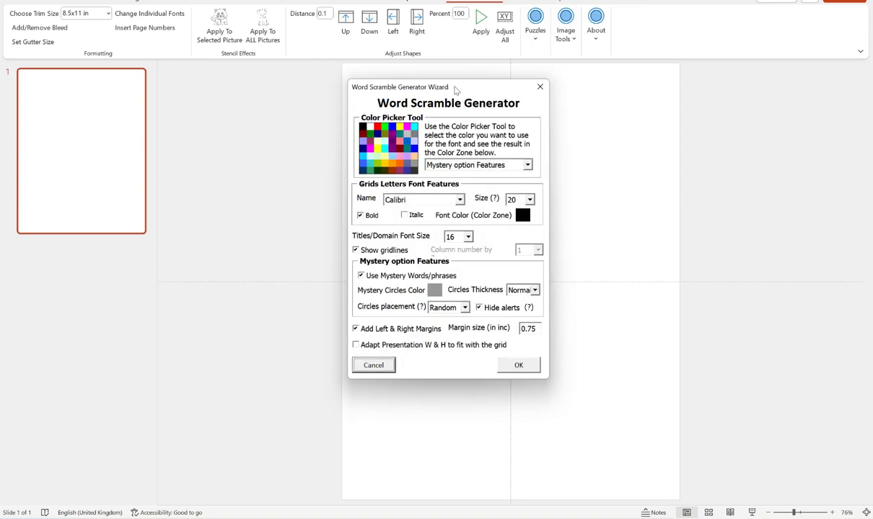
{"action": "left_click_drag", "start_coordinate": [452, 90], "coordinate": [484, 87]}
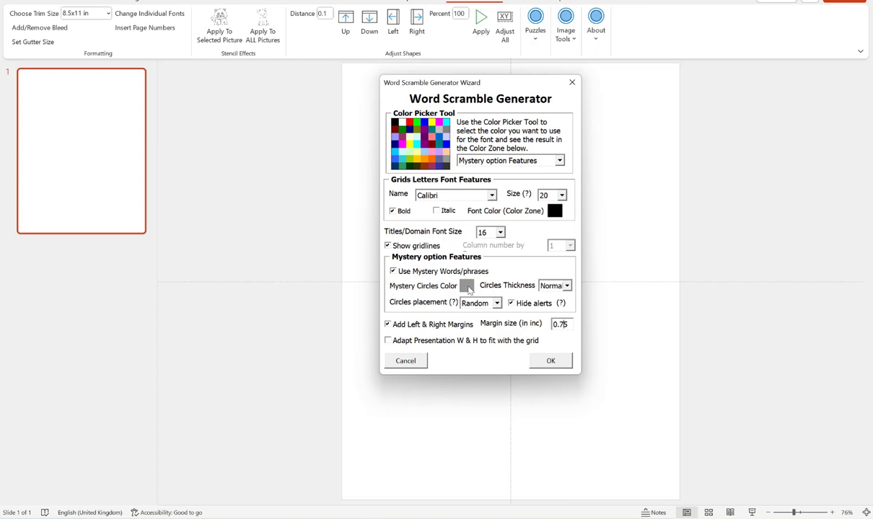
- Try light blue, blue, green and olive mystery circle colours, then settle back on grey
{"action": "left_click", "coordinate": [460, 157]}
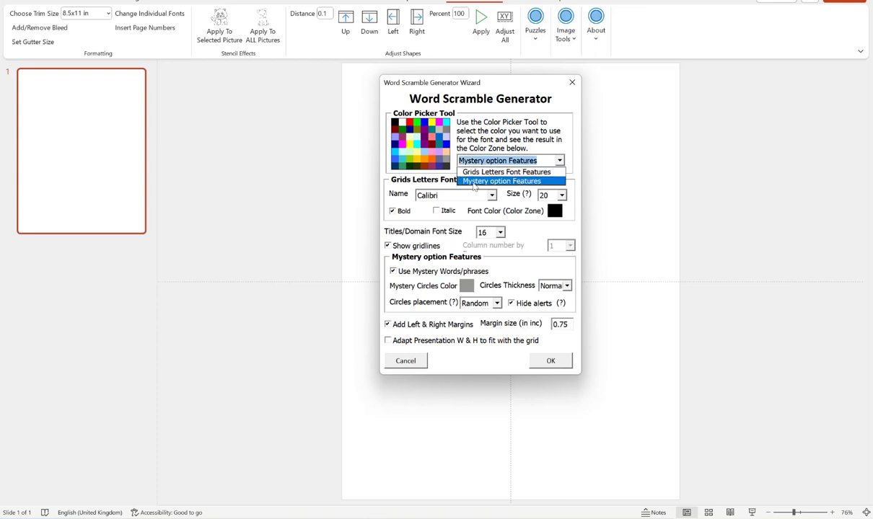
{"action": "left_click", "coordinate": [509, 165]}
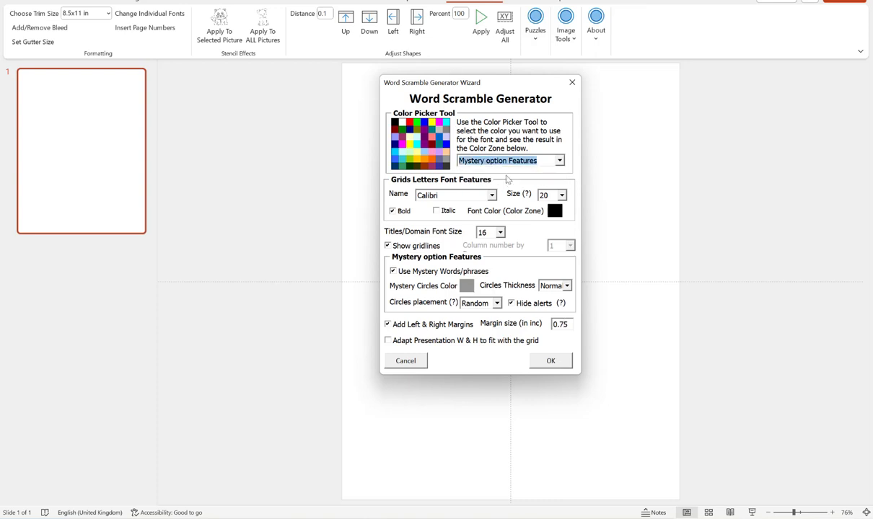
{"action": "left_click", "coordinate": [405, 148]}
{"action": "left_click", "coordinate": [397, 148]}
{"action": "left_click", "coordinate": [412, 159]}
{"action": "left_click", "coordinate": [402, 130]}
{"action": "left_click", "coordinate": [418, 130]}
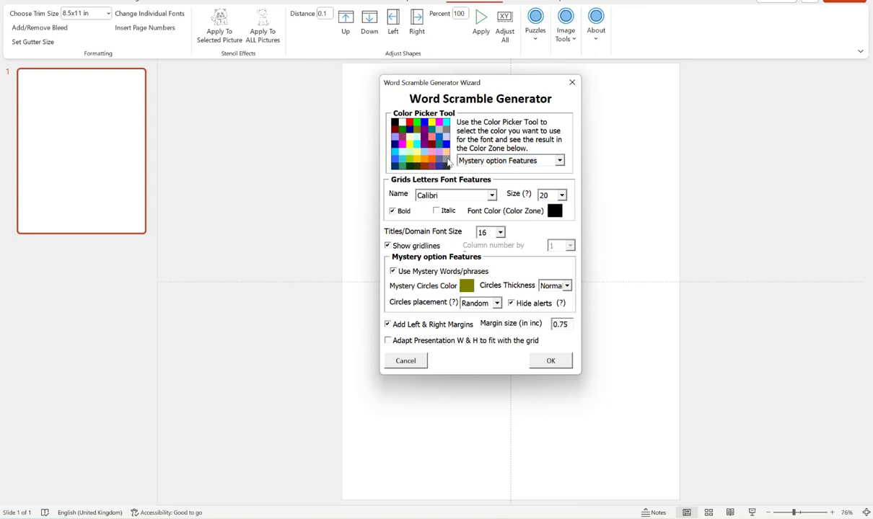
{"action": "left_click", "coordinate": [425, 153]}
- Set the mystery circle thickness to Thick
{"action": "left_click", "coordinate": [563, 287]}
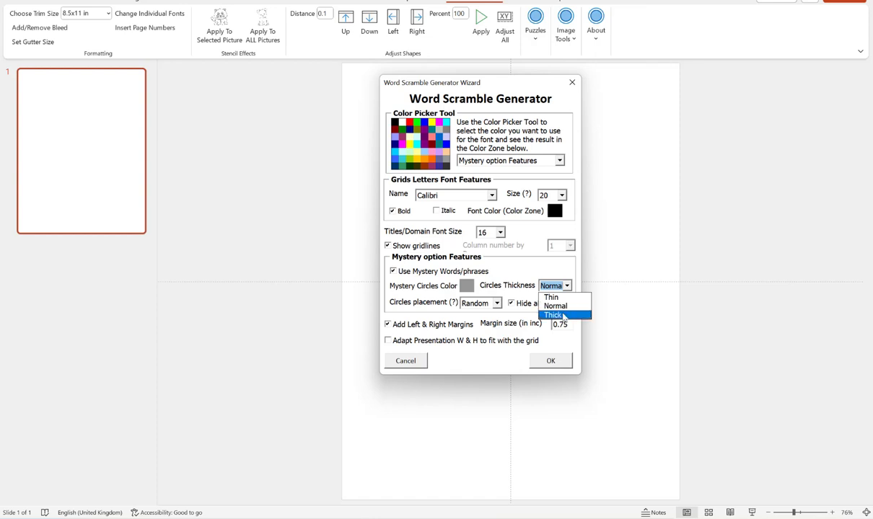
{"action": "left_click", "coordinate": [564, 316]}
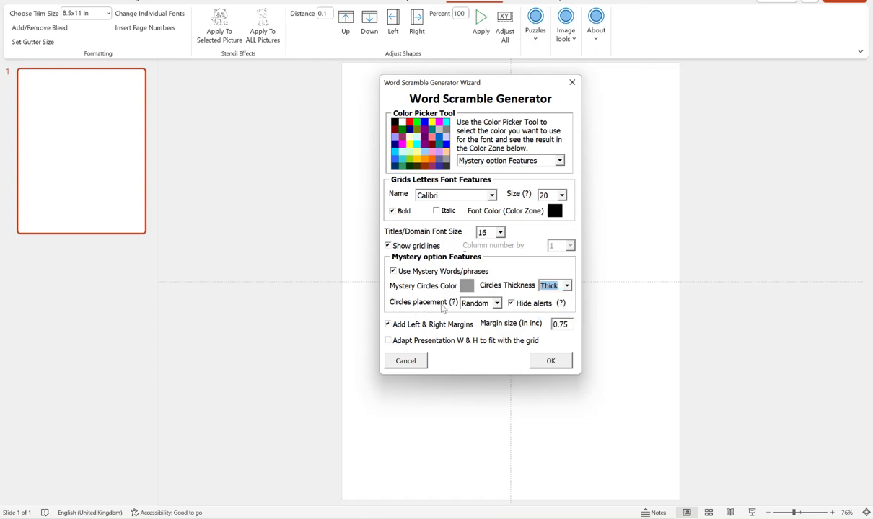
{"action": "left_click", "coordinate": [476, 303]}
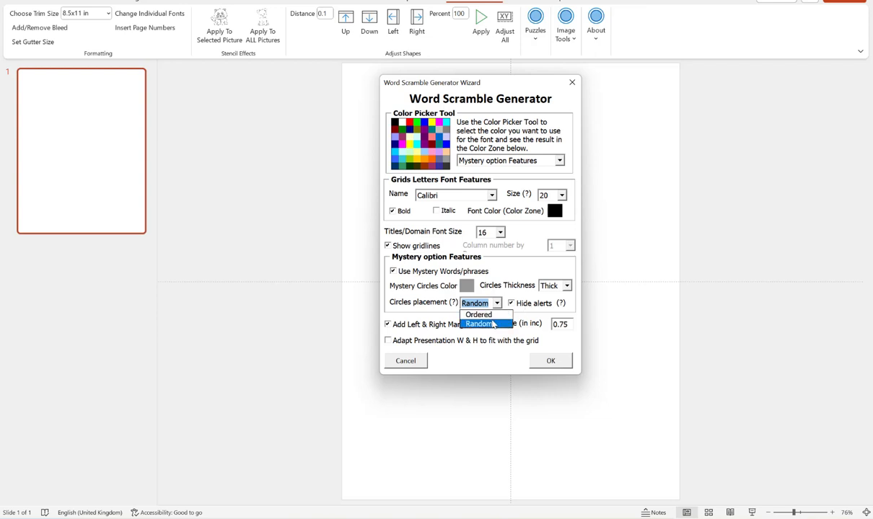
{"action": "left_click", "coordinate": [492, 324]}
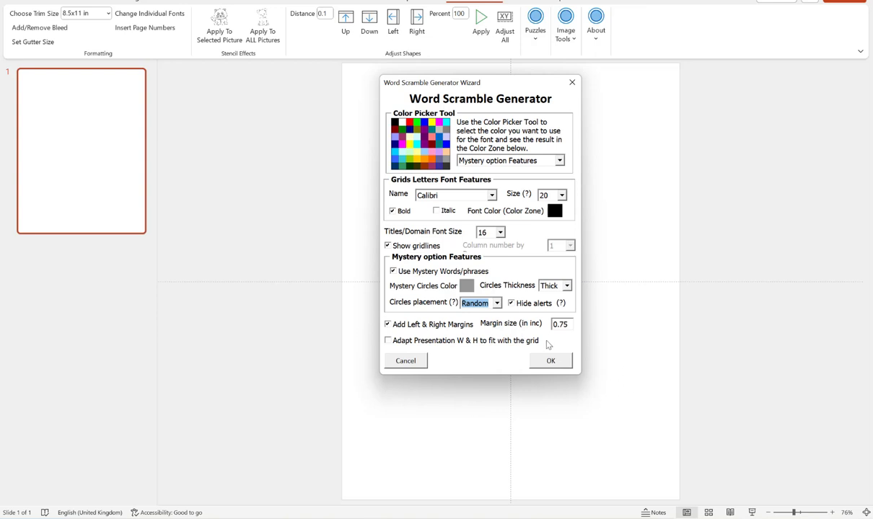
{"action": "left_click", "coordinate": [497, 304]}
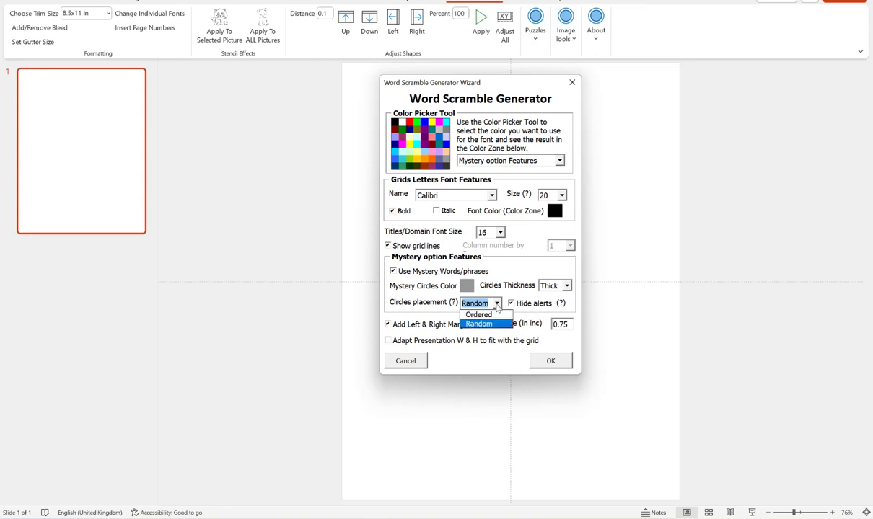
{"action": "left_click", "coordinate": [497, 304]}
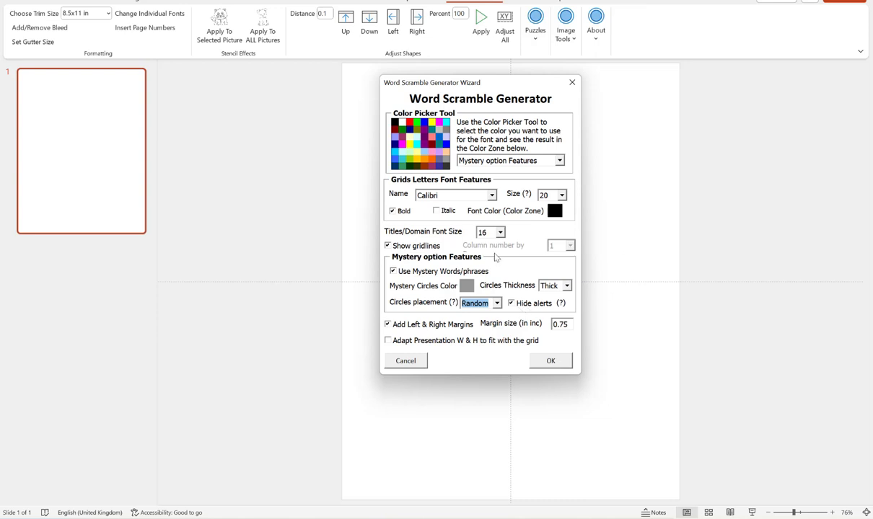
- Generate the 20-slide Animals word-scramble deck from the wizard
{"action": "left_click", "coordinate": [553, 361]}
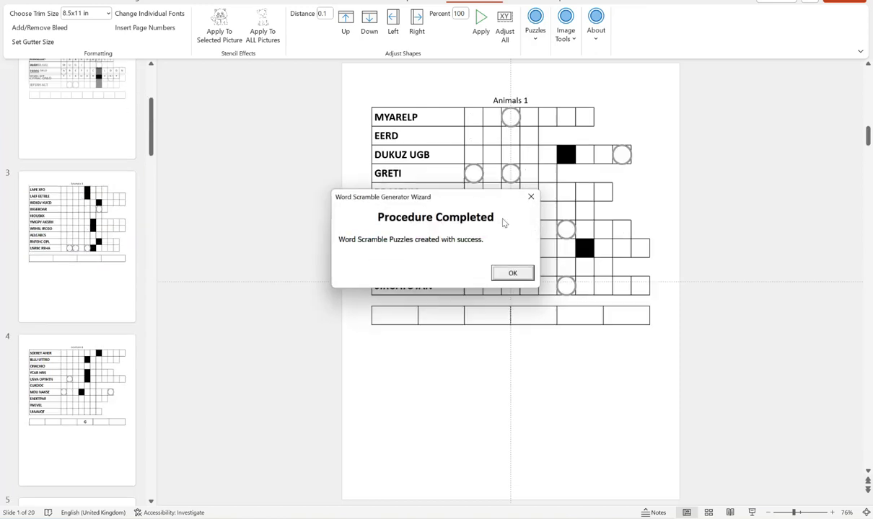
- Close the completion message and inspect the mystery circles on the Animals 1 slide
{"action": "left_click", "coordinate": [511, 274]}
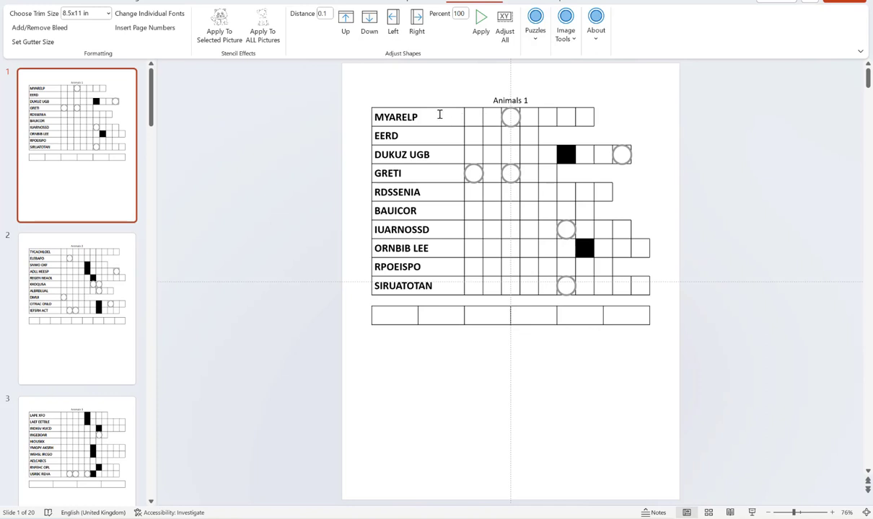
{"action": "left_click", "coordinate": [507, 113]}
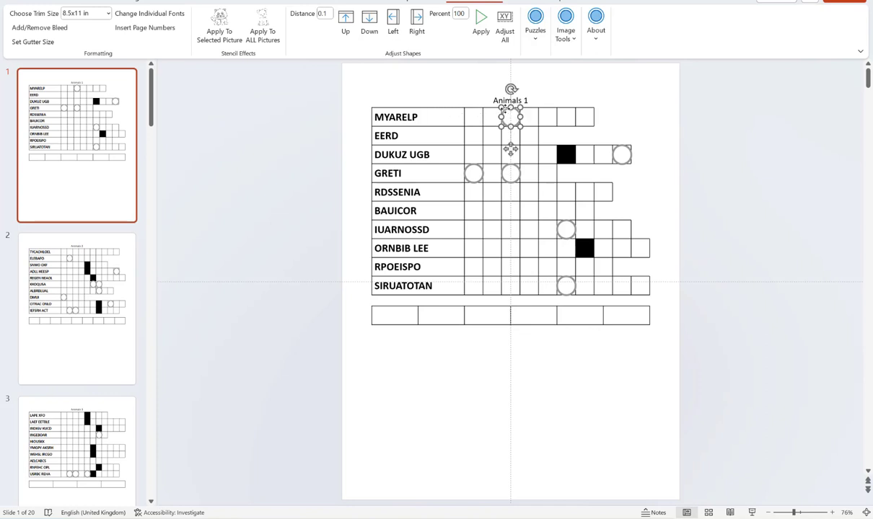
{"action": "left_click", "coordinate": [618, 147]}
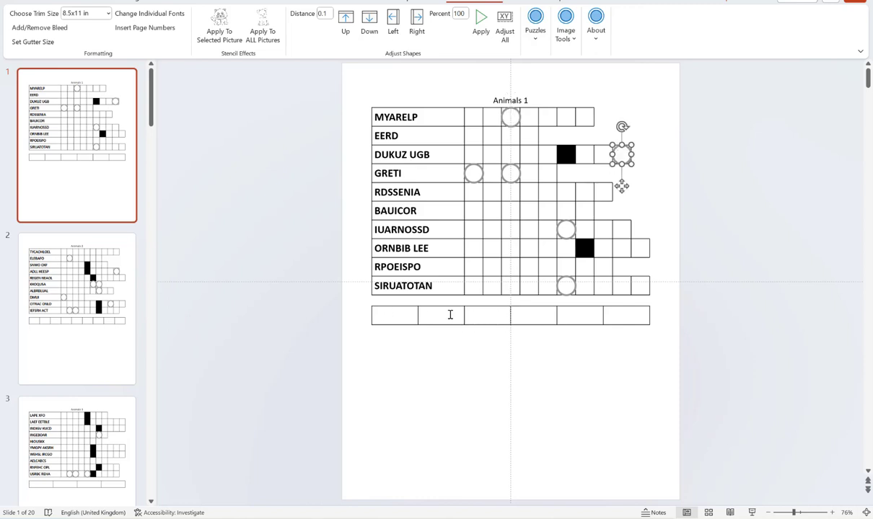
- Step through Animals 2 to 5, checking the mystery-word answer row on Animals 4
{"action": "left_click", "coordinate": [127, 294]}
{"action": "scroll", "coordinate": [97, 267], "scroll_direction": "down", "scroll_amount": 4}
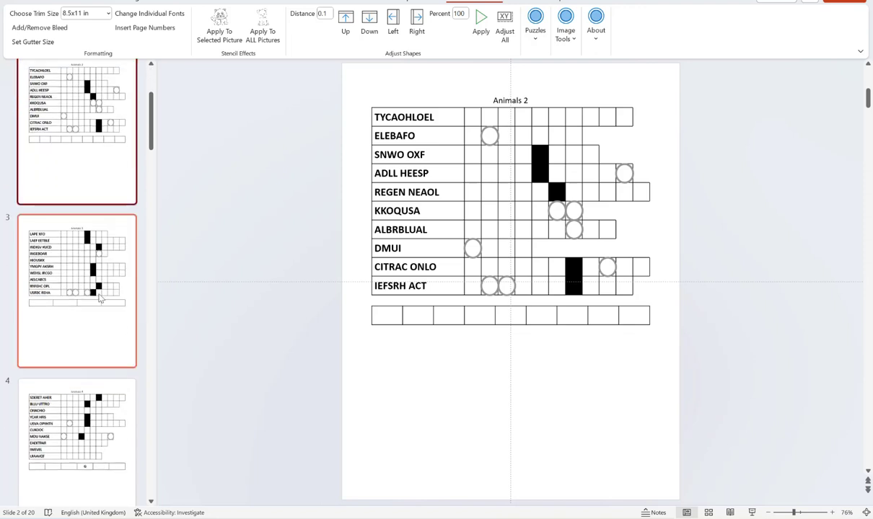
{"action": "left_click", "coordinate": [101, 280]}
{"action": "key", "text": "Down"}
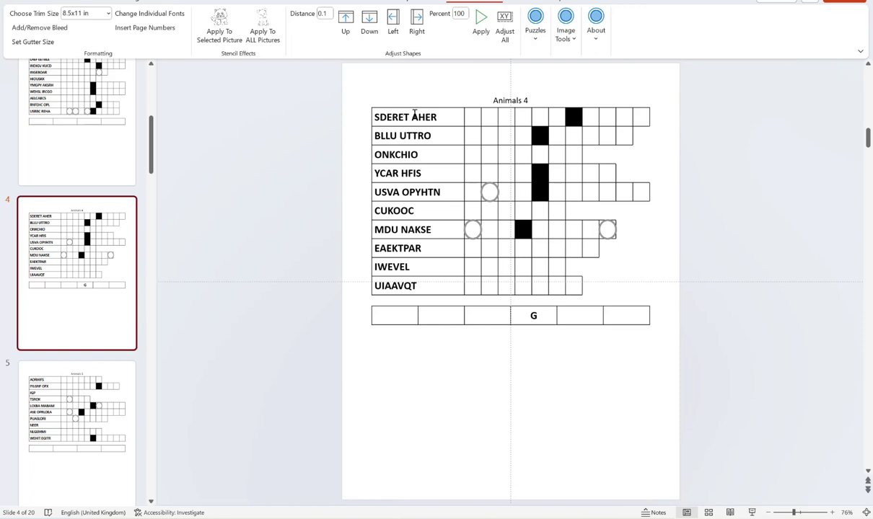
{"action": "left_click", "coordinate": [544, 316]}
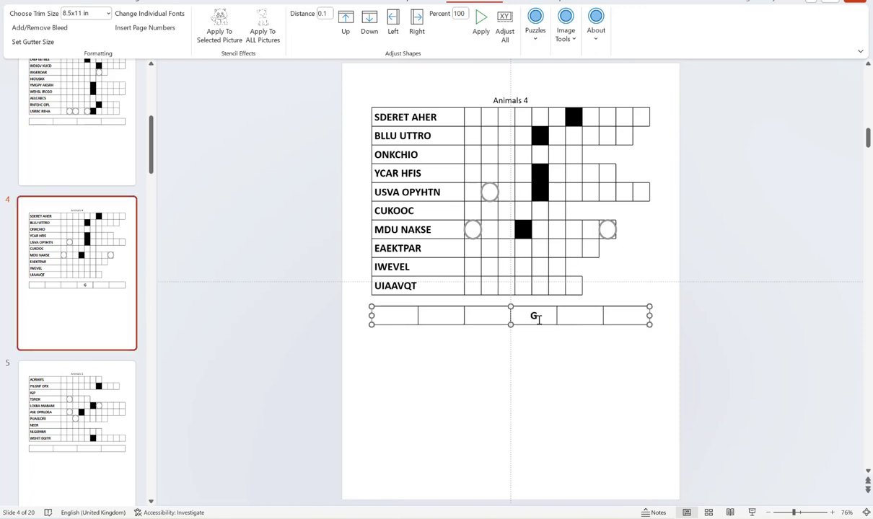
{"action": "left_click", "coordinate": [588, 316]}
{"action": "left_click", "coordinate": [488, 316]}
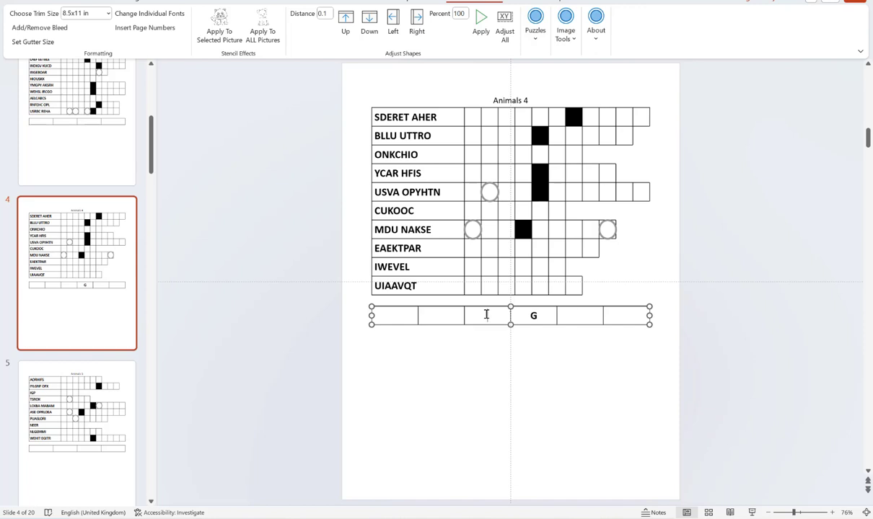
{"action": "left_click", "coordinate": [77, 408]}
- Review the Animals 6 and 8 puzzles, then the Animals 1 and Animals 6 solution pages
{"action": "key", "text": "Down"}
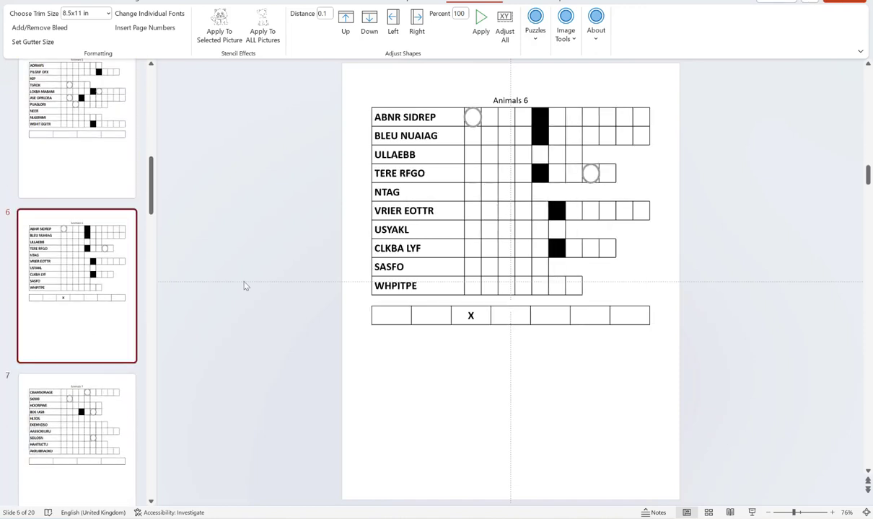
{"action": "scroll", "coordinate": [62, 289], "scroll_direction": "down", "scroll_amount": 5}
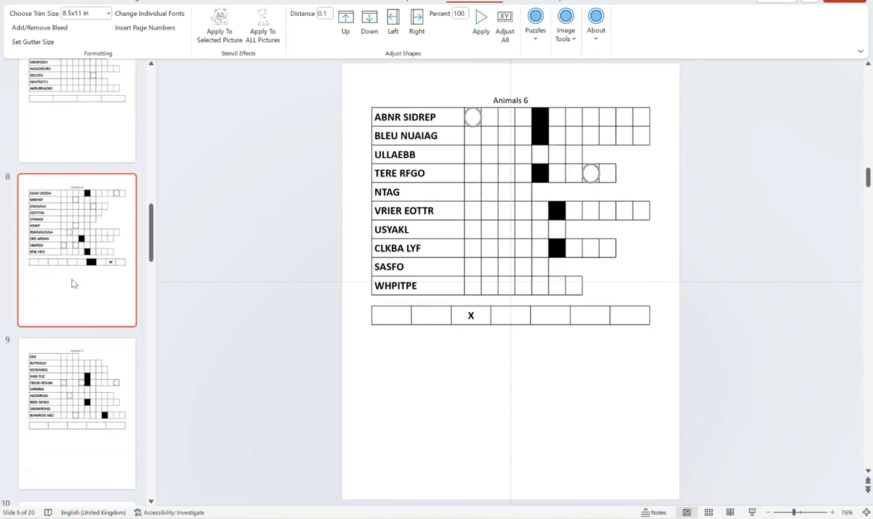
{"action": "left_click", "coordinate": [72, 284]}
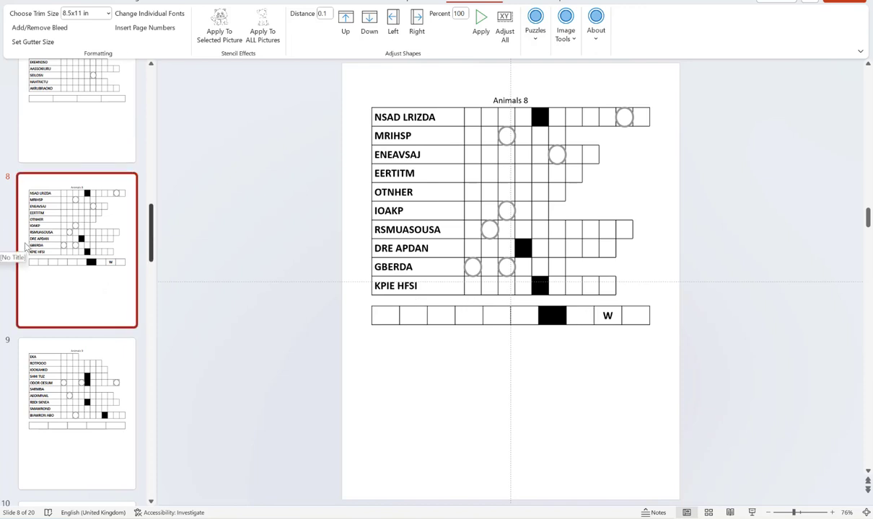
{"action": "scroll", "coordinate": [44, 252], "scroll_direction": "down", "scroll_amount": 6}
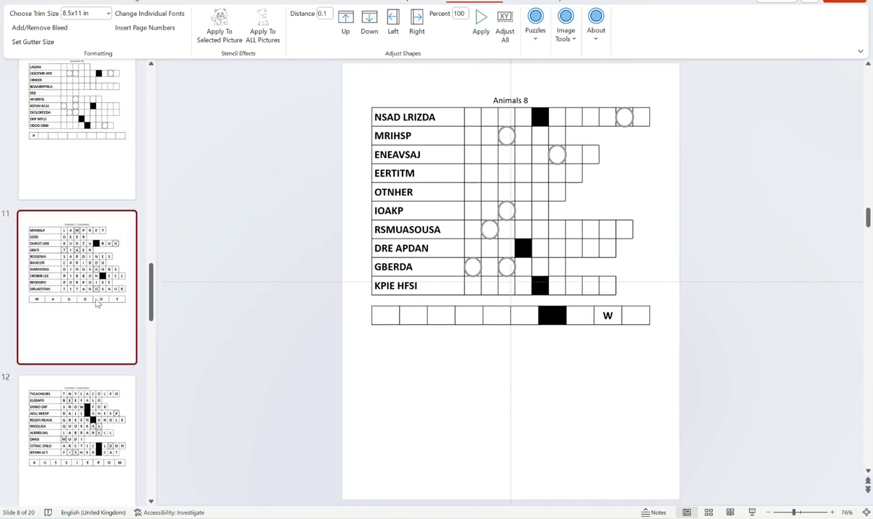
{"action": "left_click", "coordinate": [97, 303]}
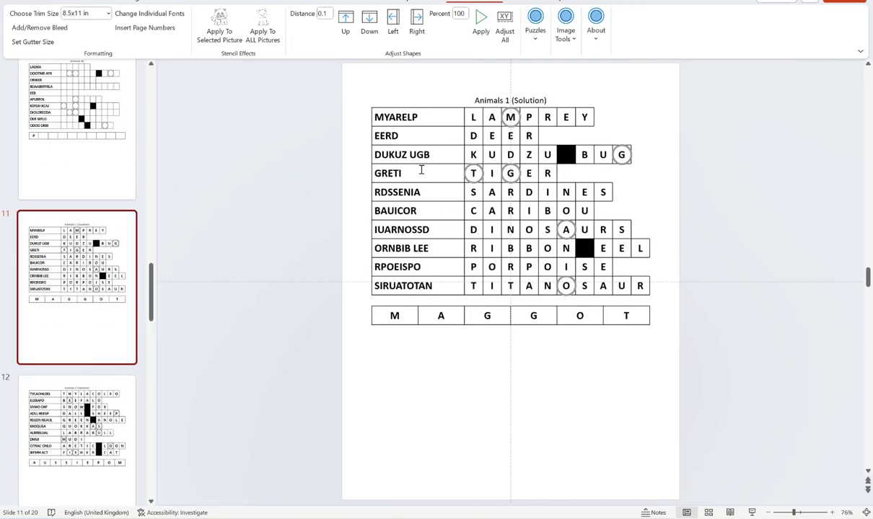
{"action": "scroll", "coordinate": [132, 248], "scroll_direction": "down", "scroll_amount": 10}
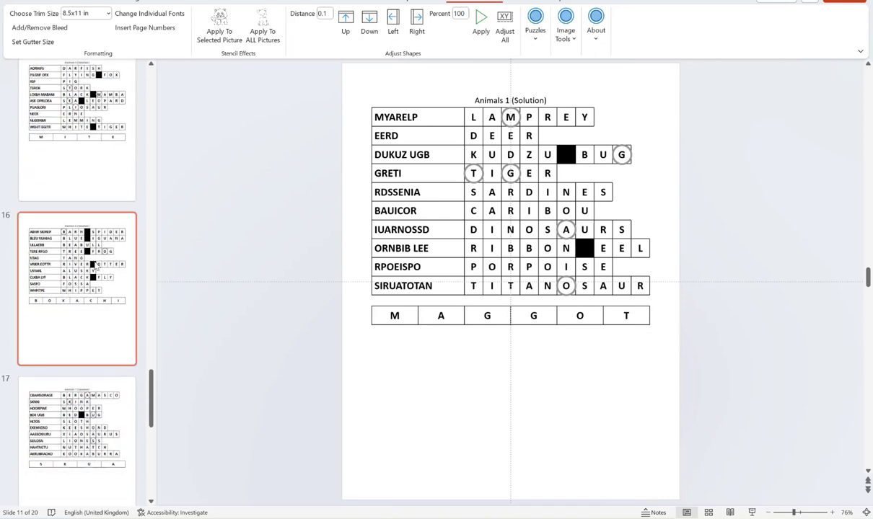
{"action": "left_click", "coordinate": [95, 268]}
{"action": "scroll", "coordinate": [96, 267], "scroll_direction": "down", "scroll_amount": 3}
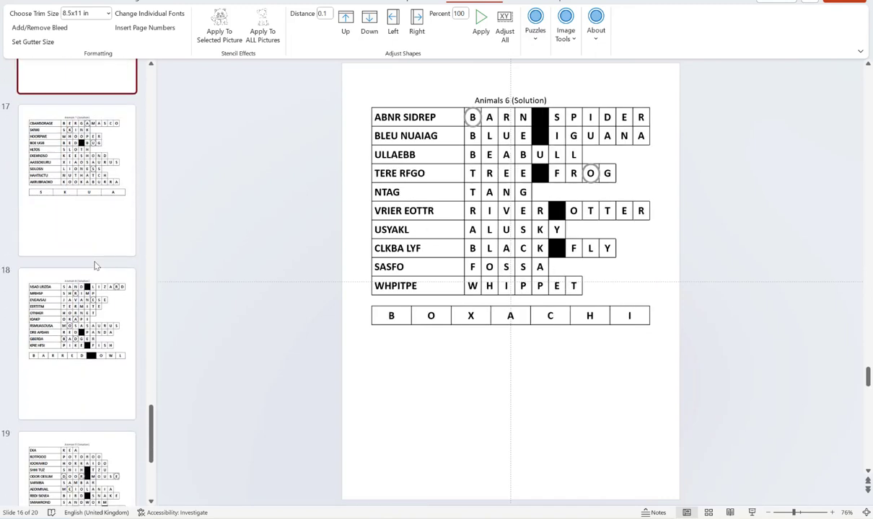